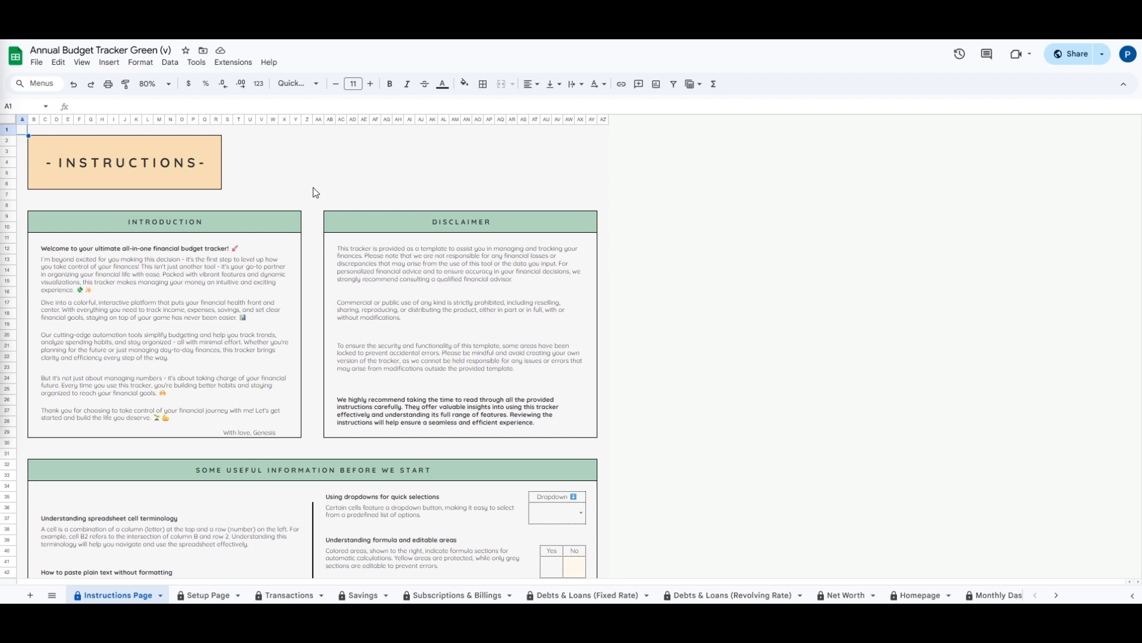
# Open the Setup Page sheet and choose US Dollar as the tracker's currency.
pyautogui.scroll(-10, 314, 189)
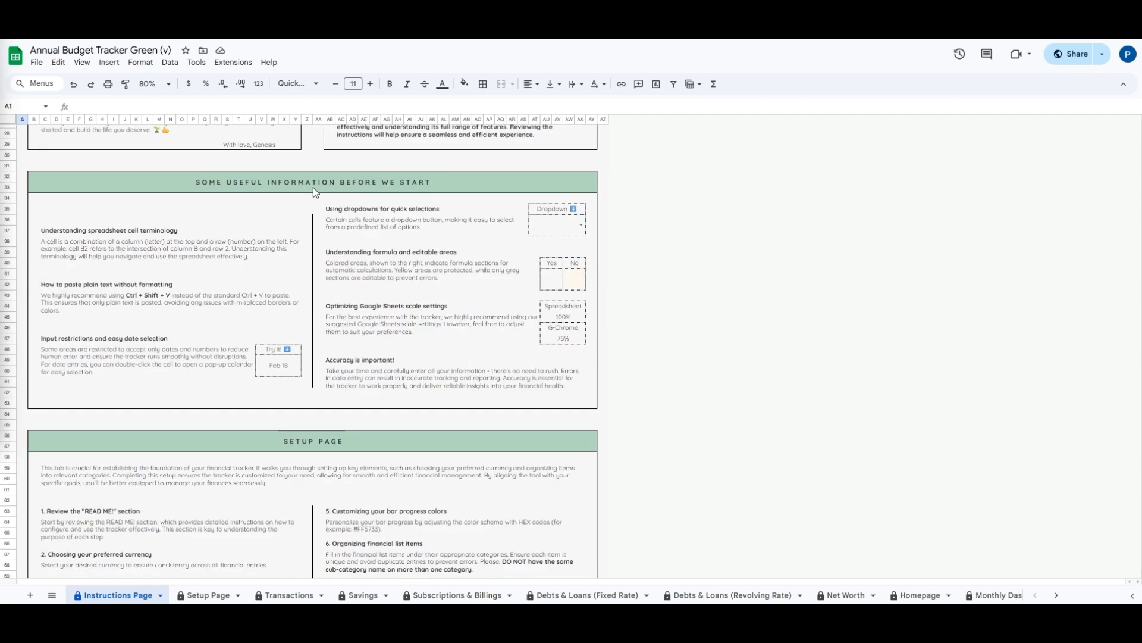
pyautogui.scroll(-9, 313, 187)
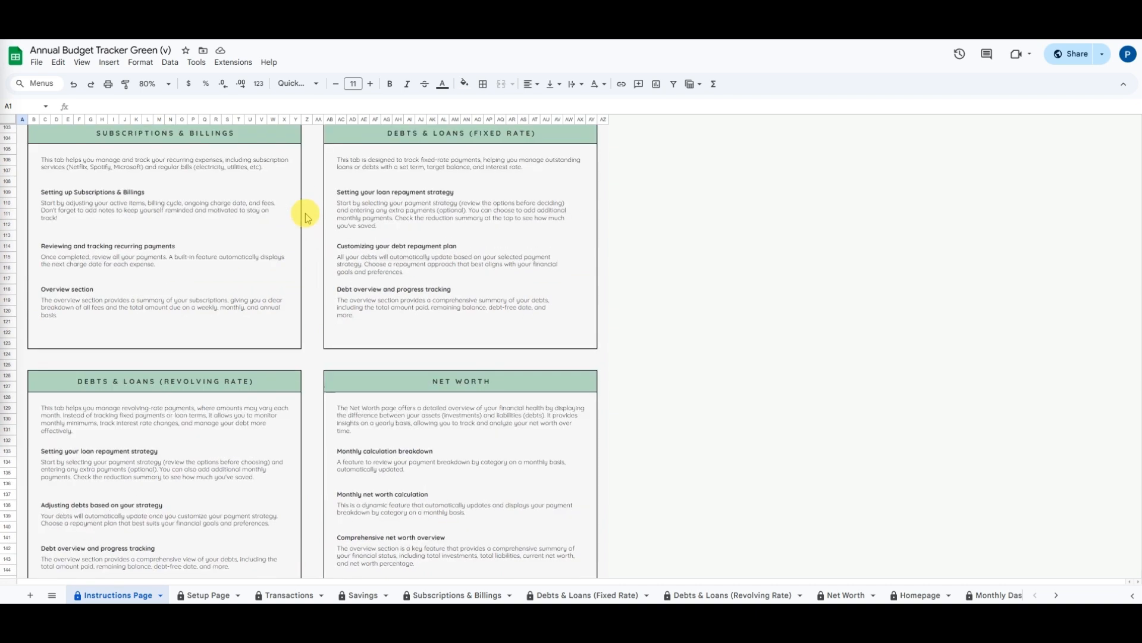
pyautogui.click(214, 595)
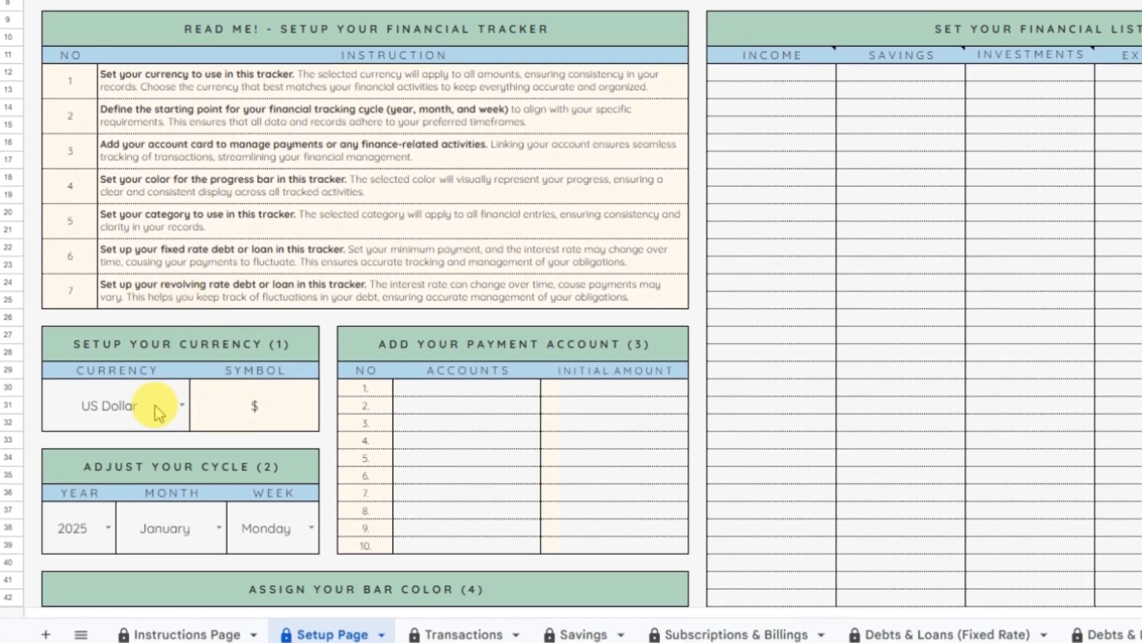
pyautogui.click(177, 407)
pyautogui.click(130, 444)
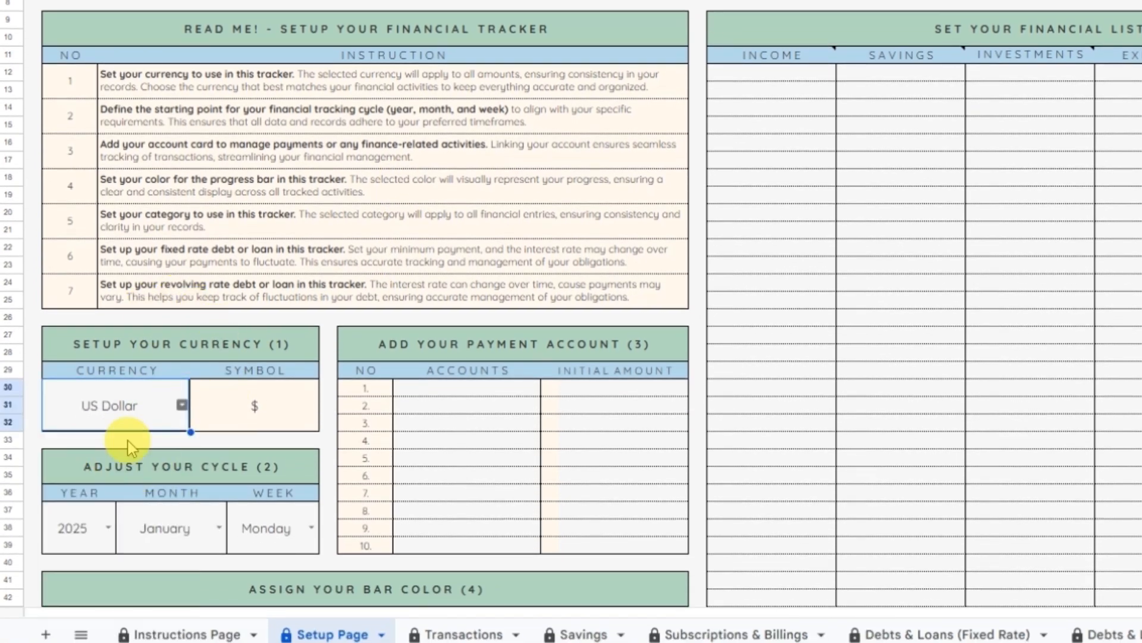
# List BANK 1, BANK 2 and CRYPTO as the first three payment accounts.
pyautogui.scroll(-3, 326, 394)
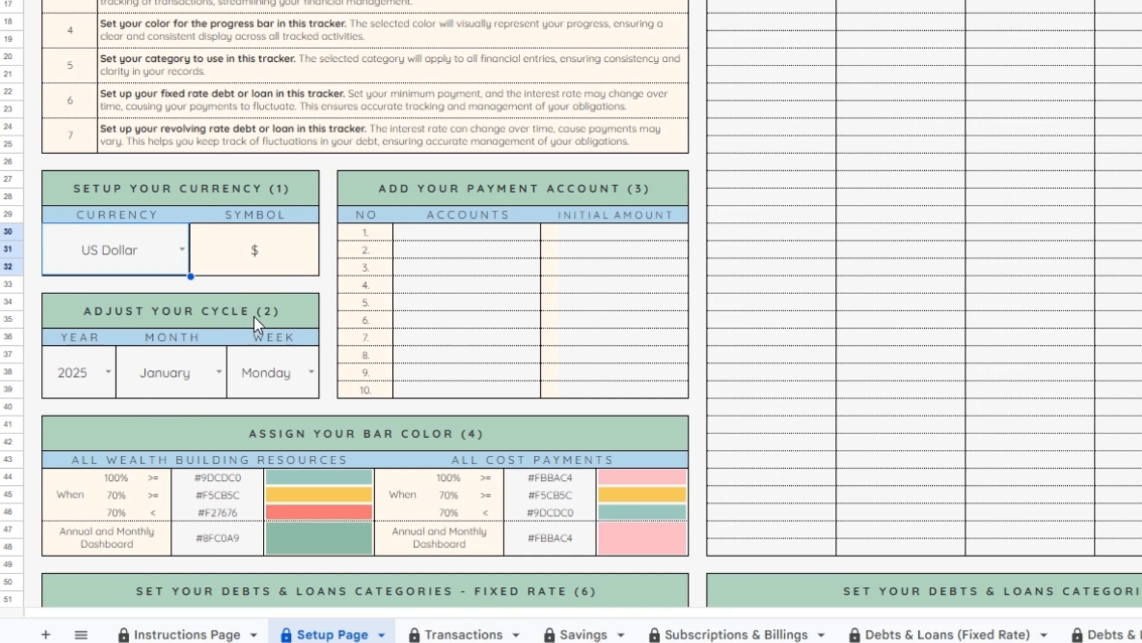
pyautogui.click(453, 232)
pyautogui.write('BANK 1')
pyautogui.press('Return')
pyautogui.write('BANK 2')
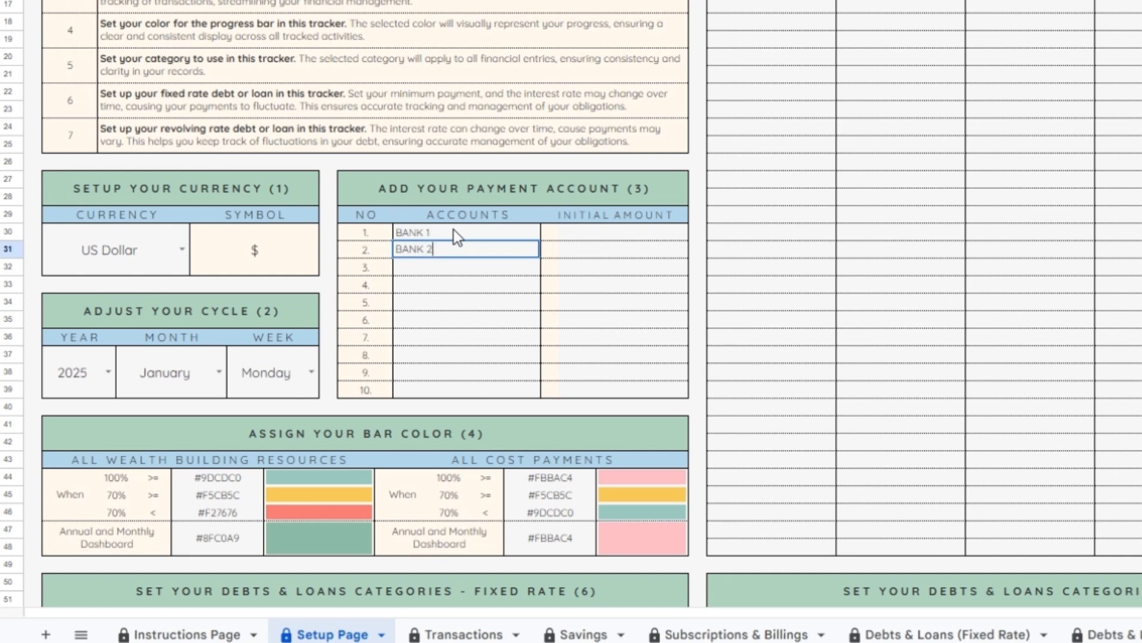
pyautogui.press('Return')
pyautogui.write('CRYPTO')
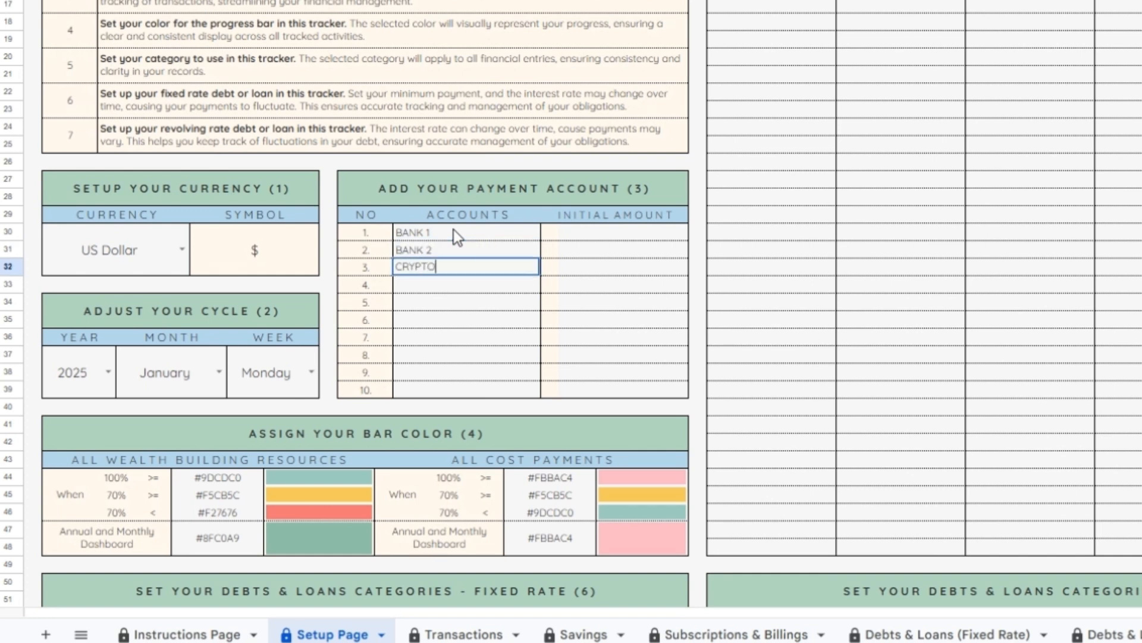
# Enter the accounts' initial amounts: 1,500 for BANK 1, 1,750 for BANK 2 and 5,000 for CRYPTO.
pyautogui.click(583, 235)
pyautogui.write('1,500')
pyautogui.press('Return')
pyautogui.write('1,750')
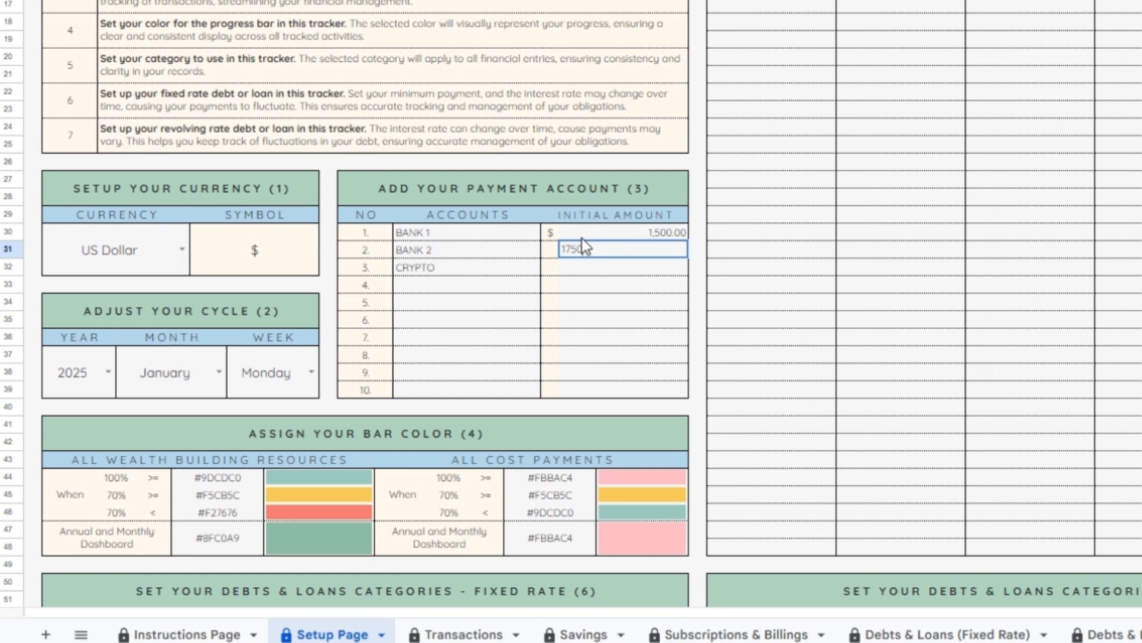
pyautogui.press('Return')
pyautogui.write('5,')
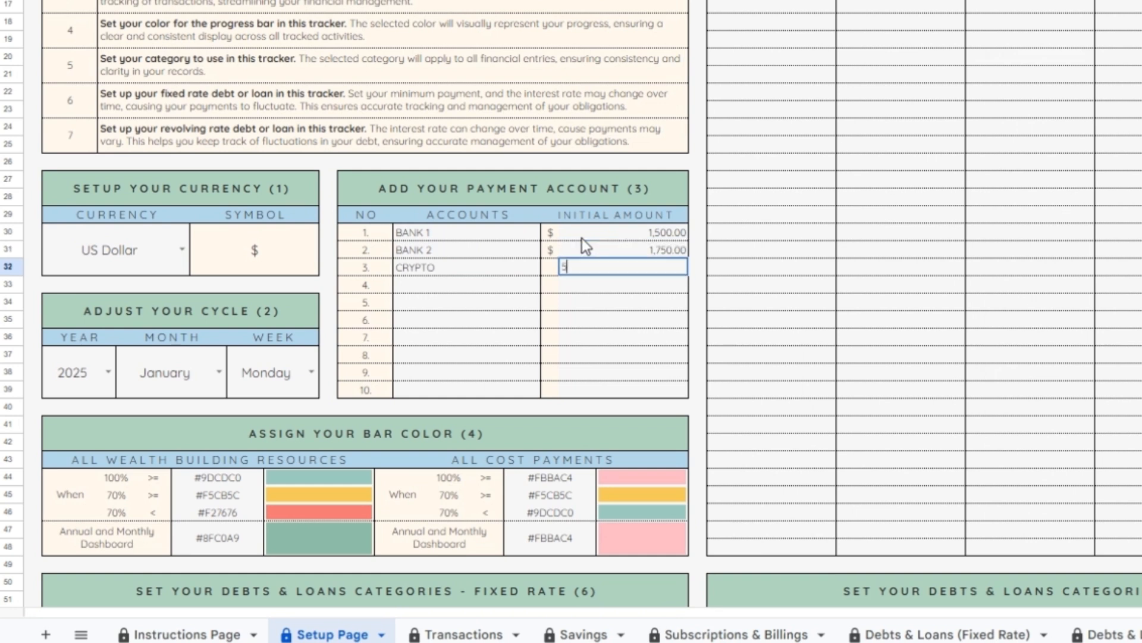
pyautogui.write('000')
pyautogui.press('Return')
# Fill the Income column of the financial list with SALARY, BUSINESS INCOME, GIFT and SIDE HUSTLE.
pyautogui.scroll(-5, 582, 238)
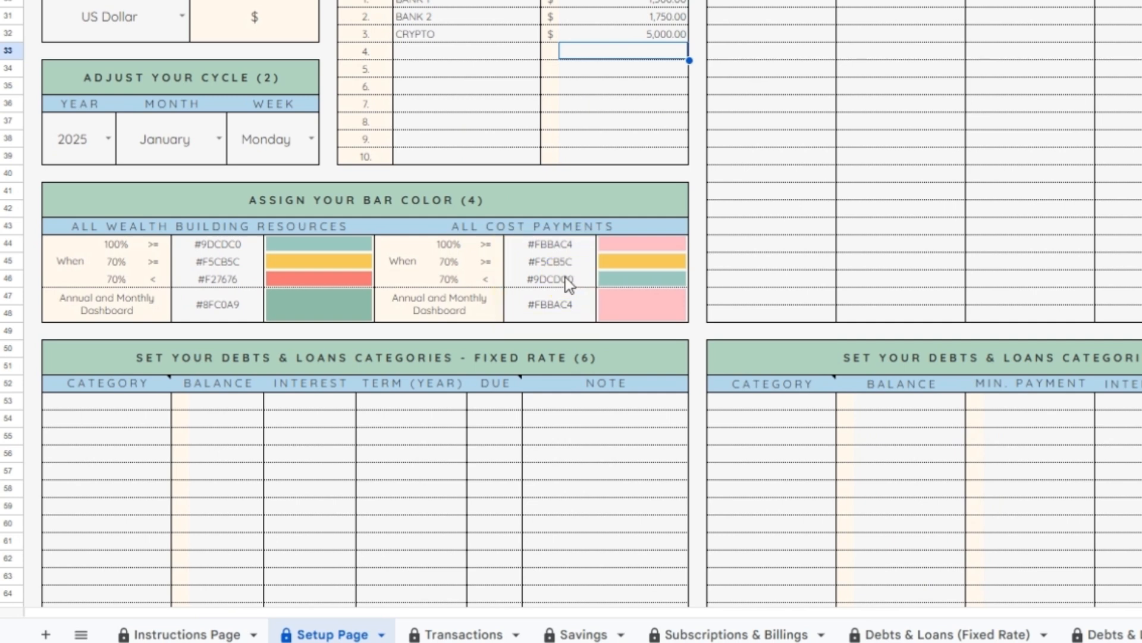
pyautogui.scroll(8, 1117, 181)
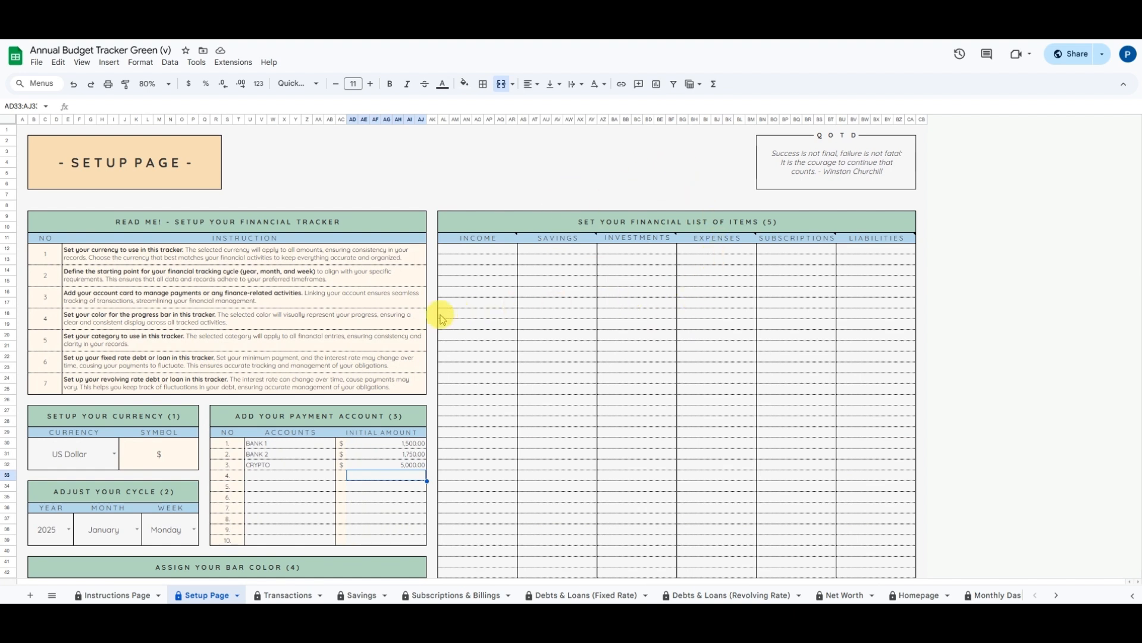
pyautogui.click(498, 249)
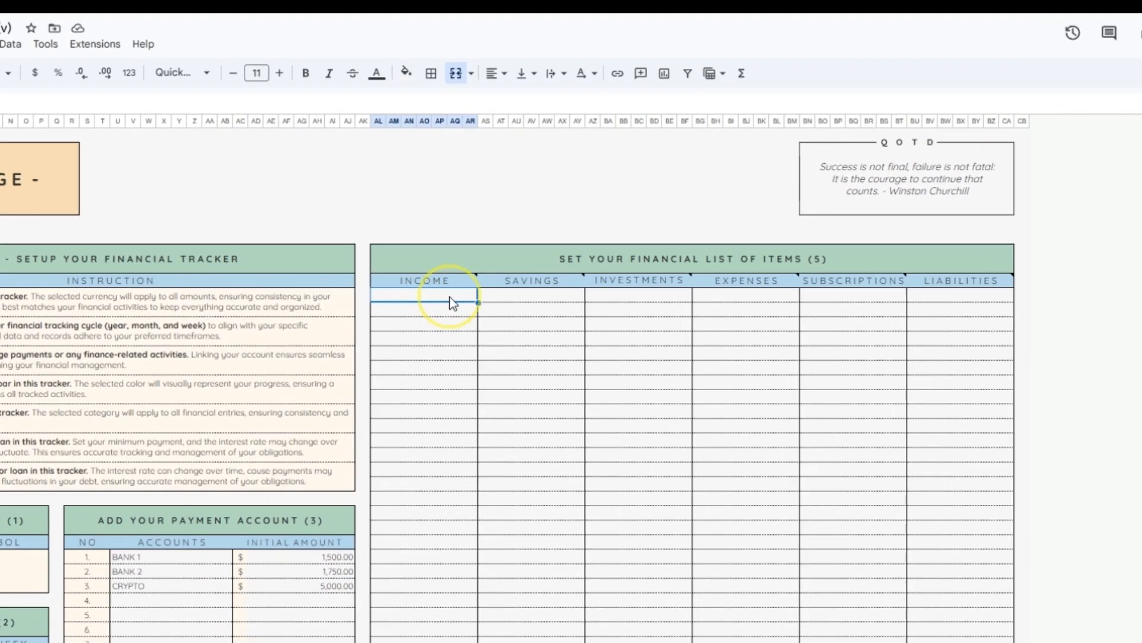
pyautogui.doubleClick(449, 296)
pyautogui.write('SALARY')
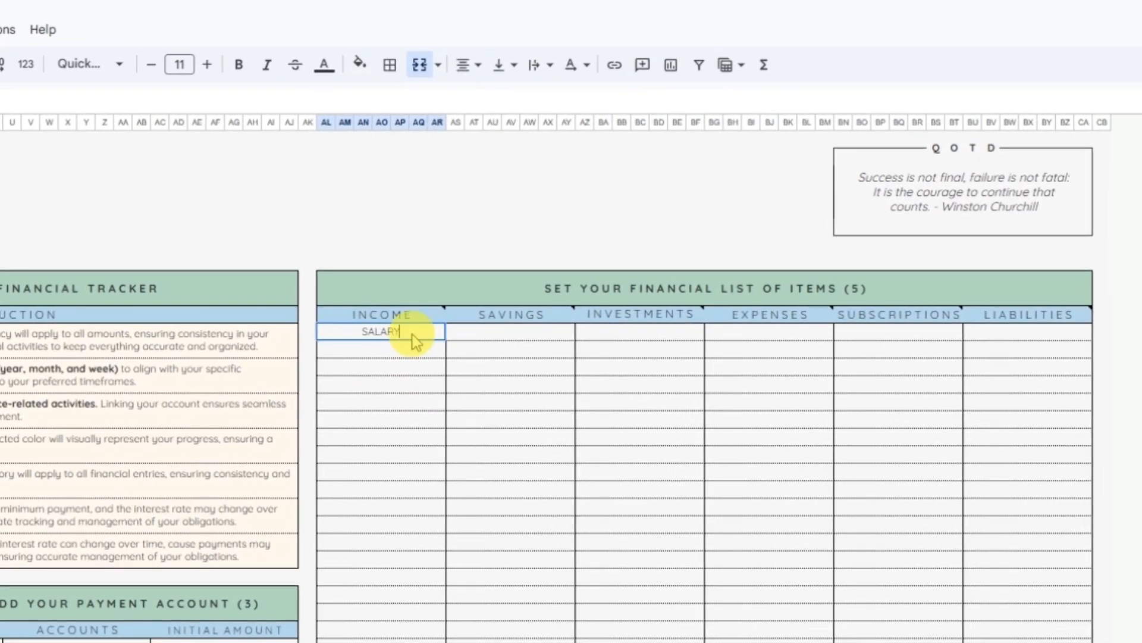
pyautogui.press('Return')
pyautogui.write('BUSINESS INCOME')
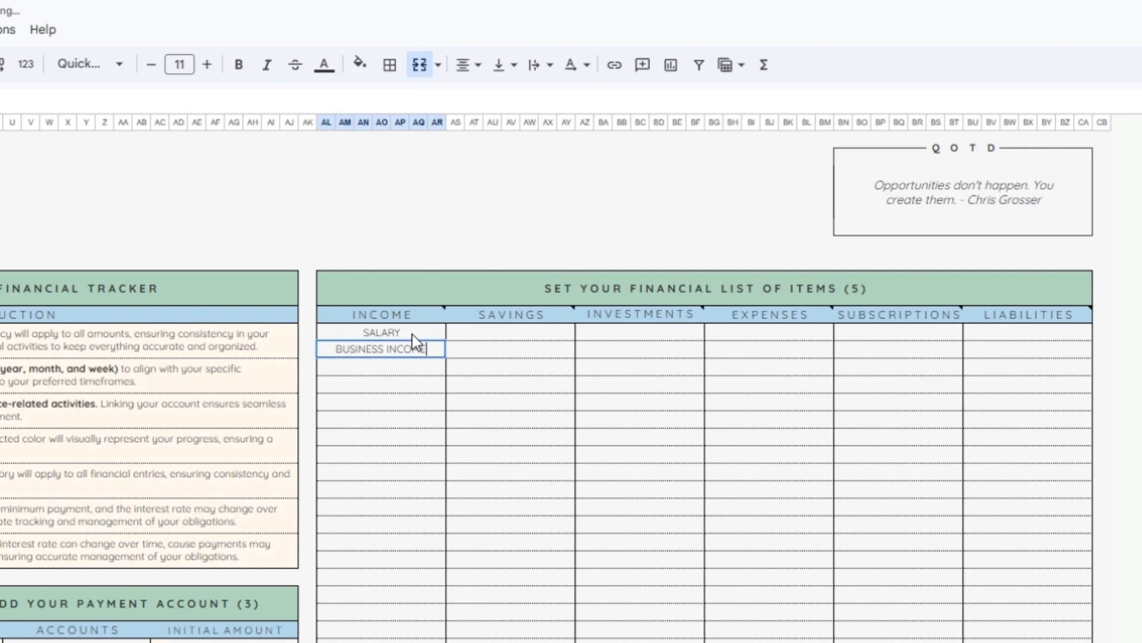
pyautogui.press('Return')
pyautogui.write('GIFT')
pyautogui.press('Return')
pyautogui.write('SIDE HUSTLE')
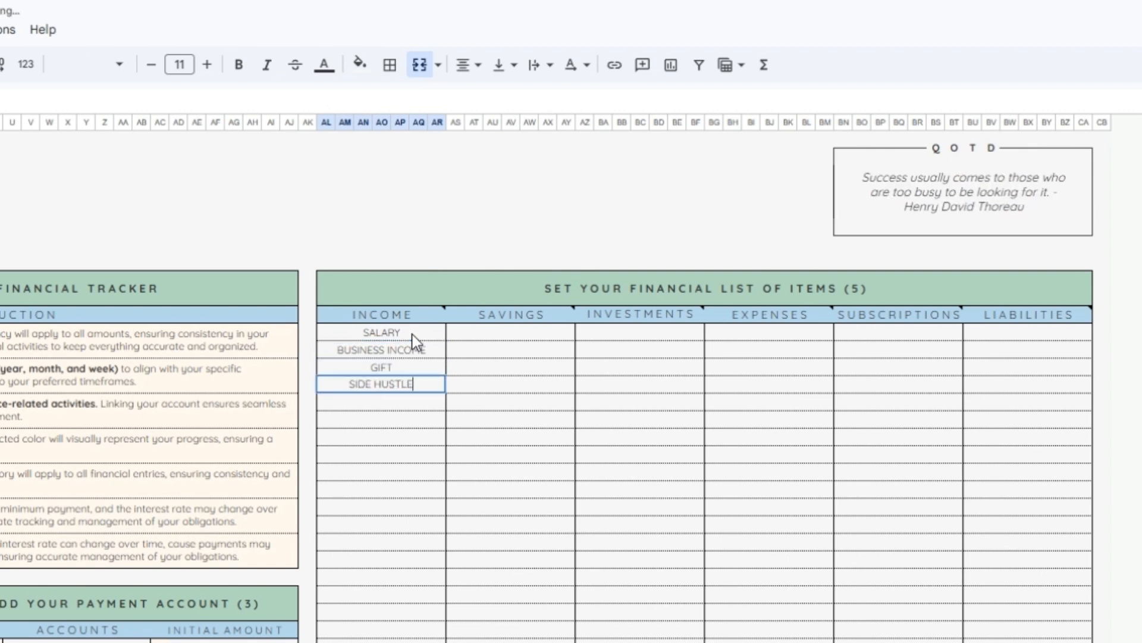
# Fill the Savings column of the financial list with EMERGENCY FUND, NEW CAR and HOLIDAY.
pyautogui.click(509, 332)
pyautogui.write('EMERGENCY FUND')
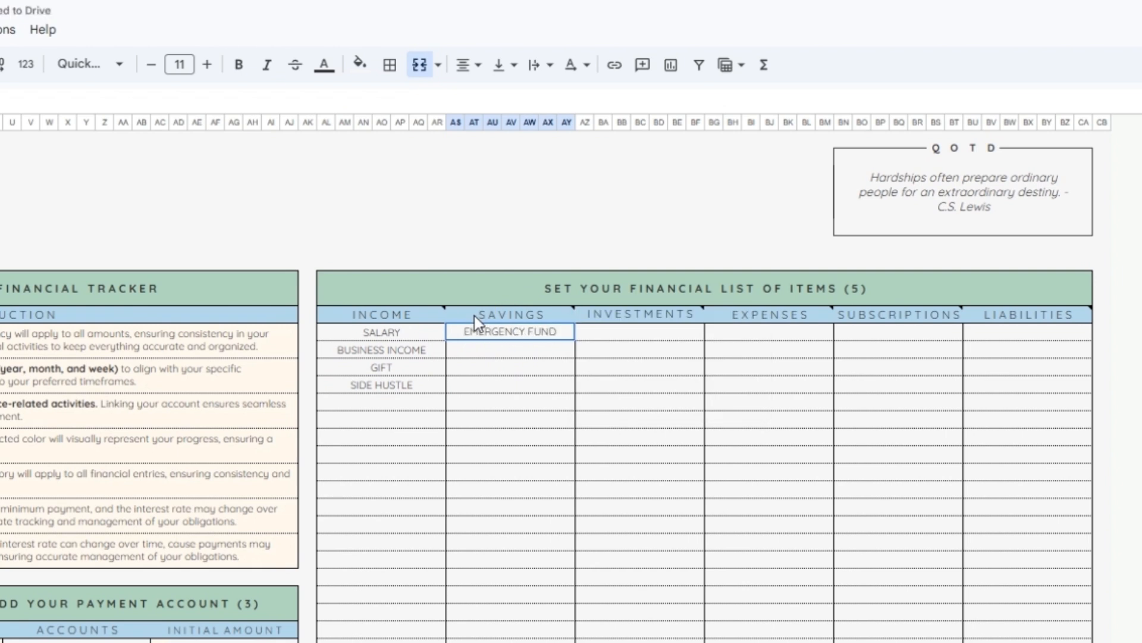
pyautogui.press('Return')
pyautogui.write('NEW CAR')
pyautogui.press('Return')
pyautogui.write('HOLIDAY')
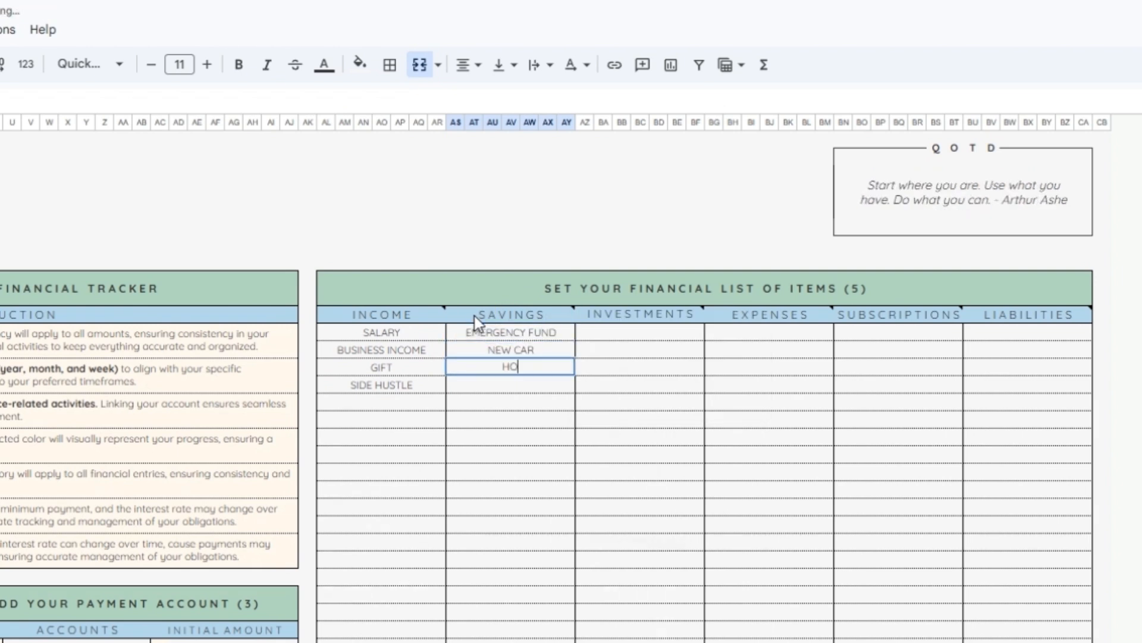
# Add INDEX FUND and STOCKS to the Investments column of the financial list.
pyautogui.click(619, 331)
pyautogui.write('INDEX FUND')
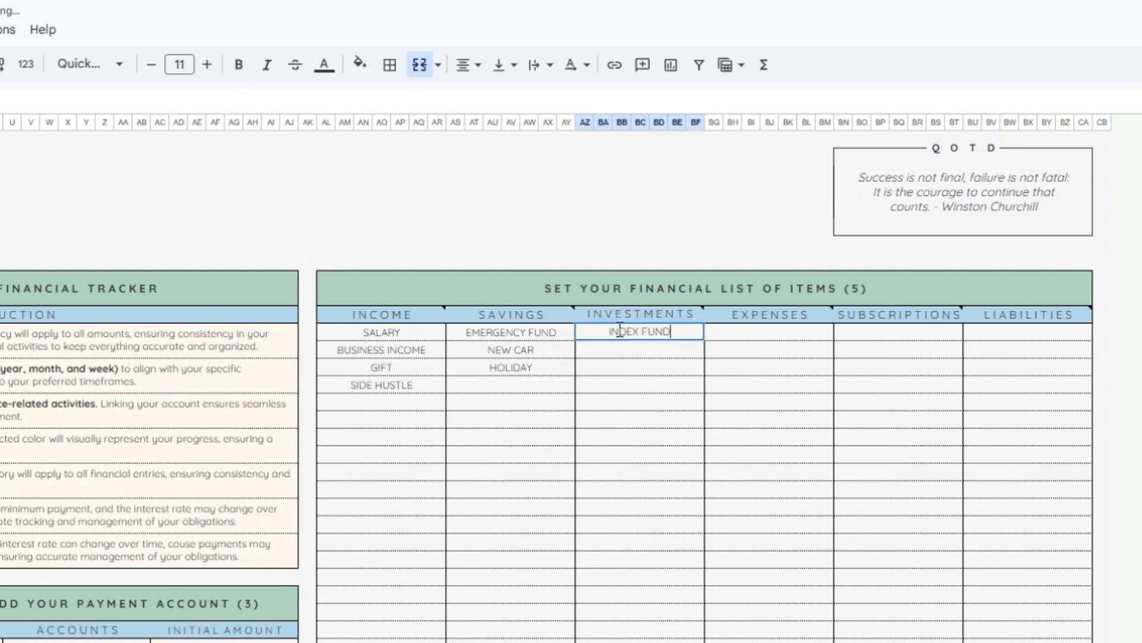
pyautogui.press('Return')
pyautogui.write('STOCKS')
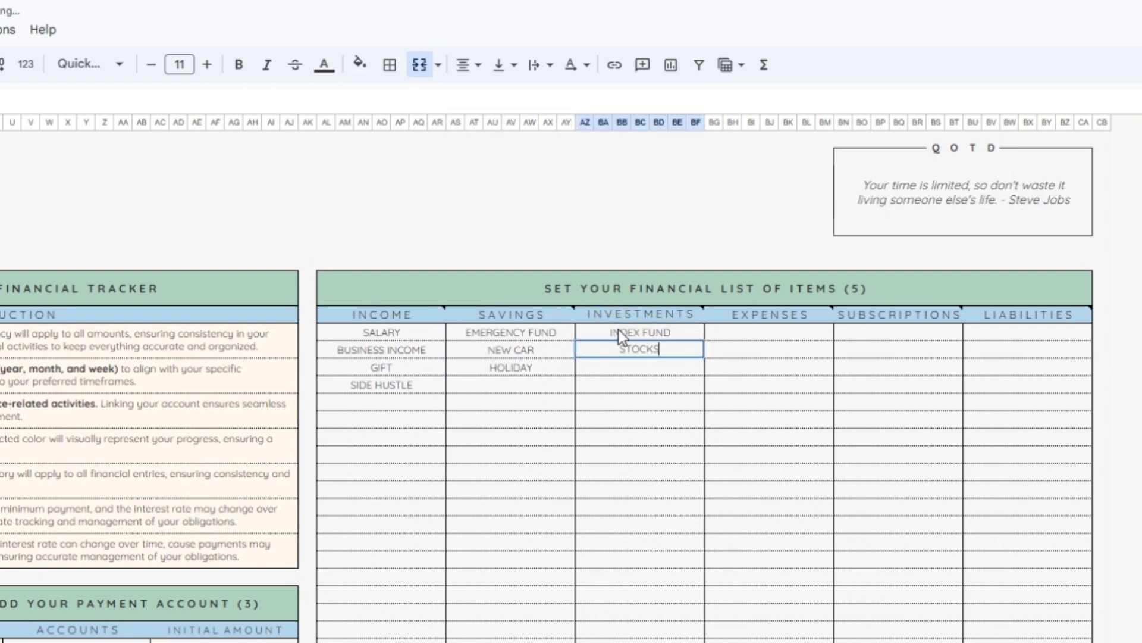
# Fill the Expenses column of the financial list with GROCERIES, GAS, PET and CLOTHING.
pyautogui.click(795, 332)
pyautogui.write('GROCERIES')
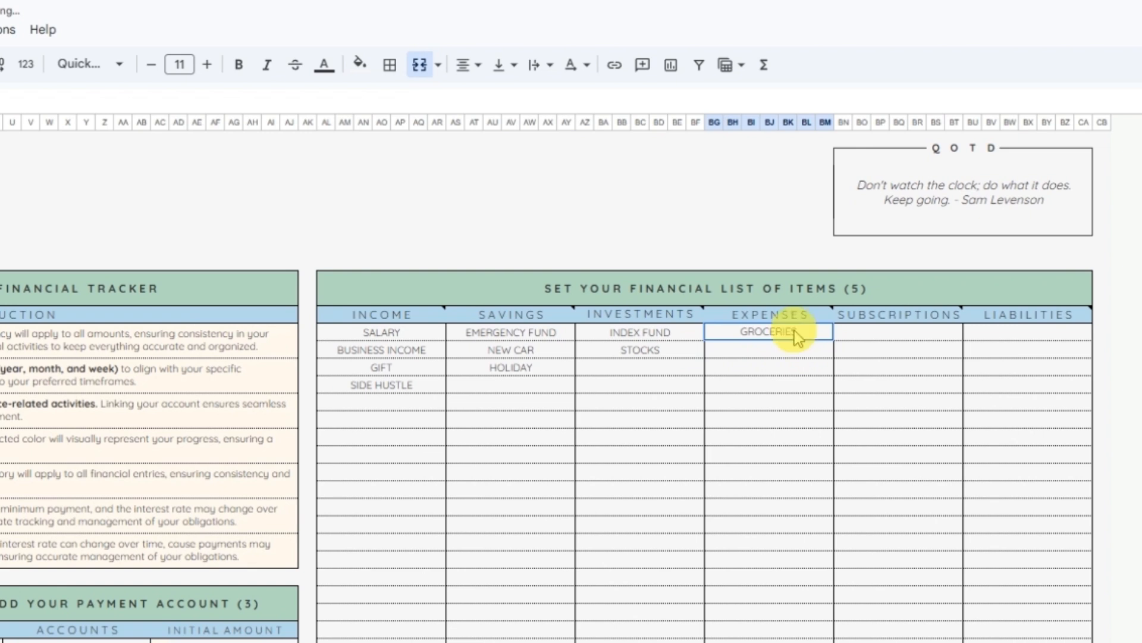
pyautogui.press('Return')
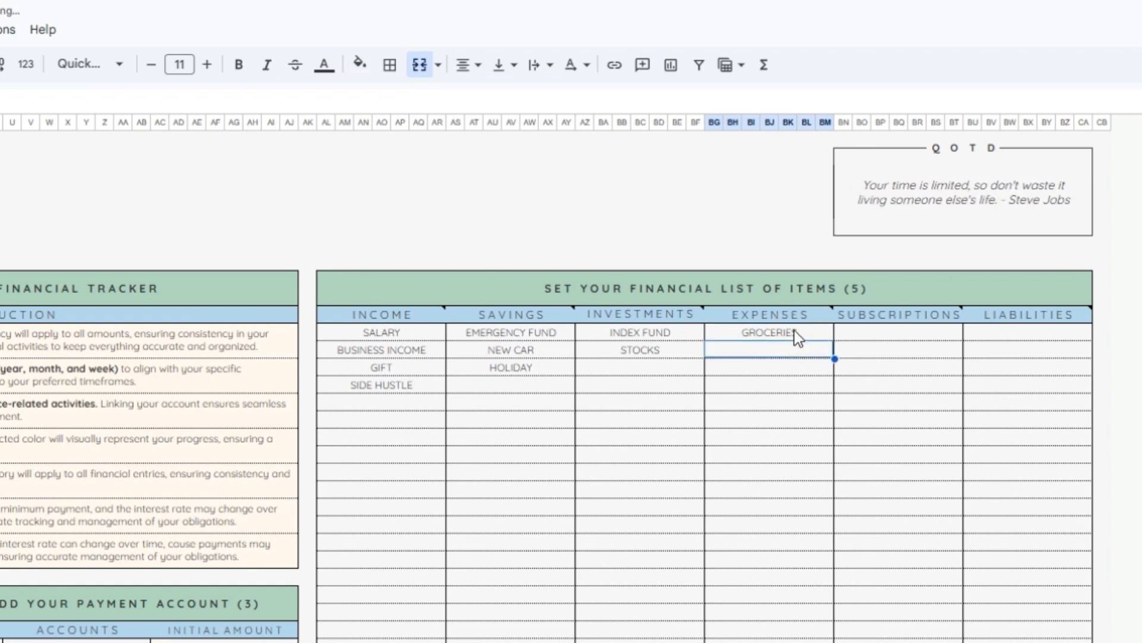
pyautogui.write('GAS')
pyautogui.press('Return')
pyautogui.write('PET')
pyautogui.press('Return')
pyautogui.write('CLOTHING')
# Add NETFLIX and SPOTIFY to the Subscriptions column of the financial list.
pyautogui.click(862, 328)
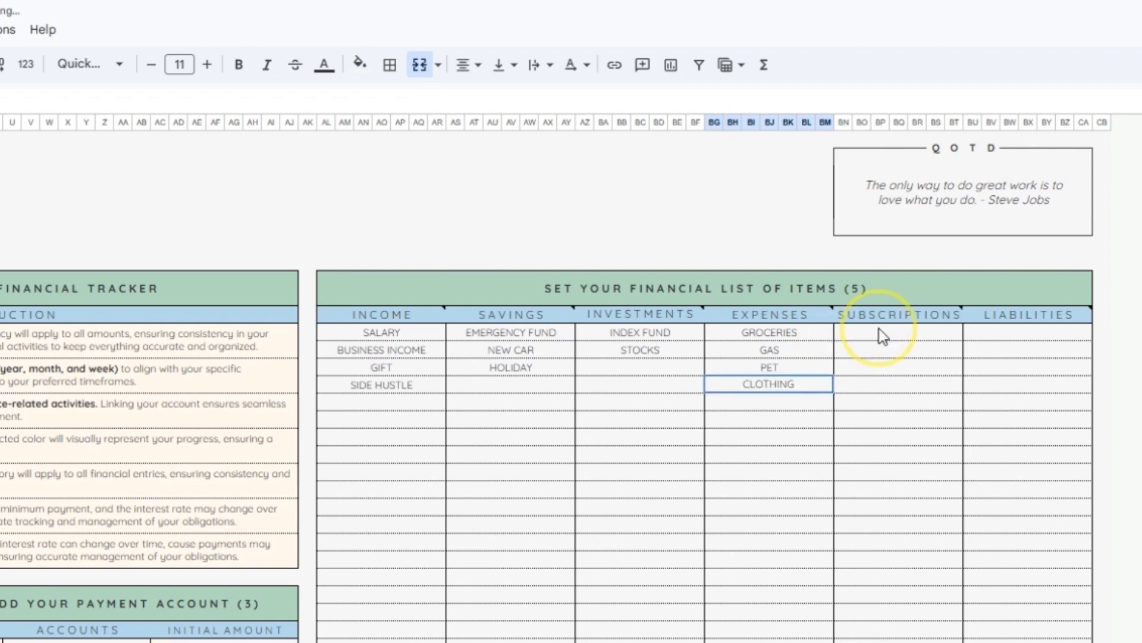
pyautogui.write('NETFLIX')
pyautogui.press('Return')
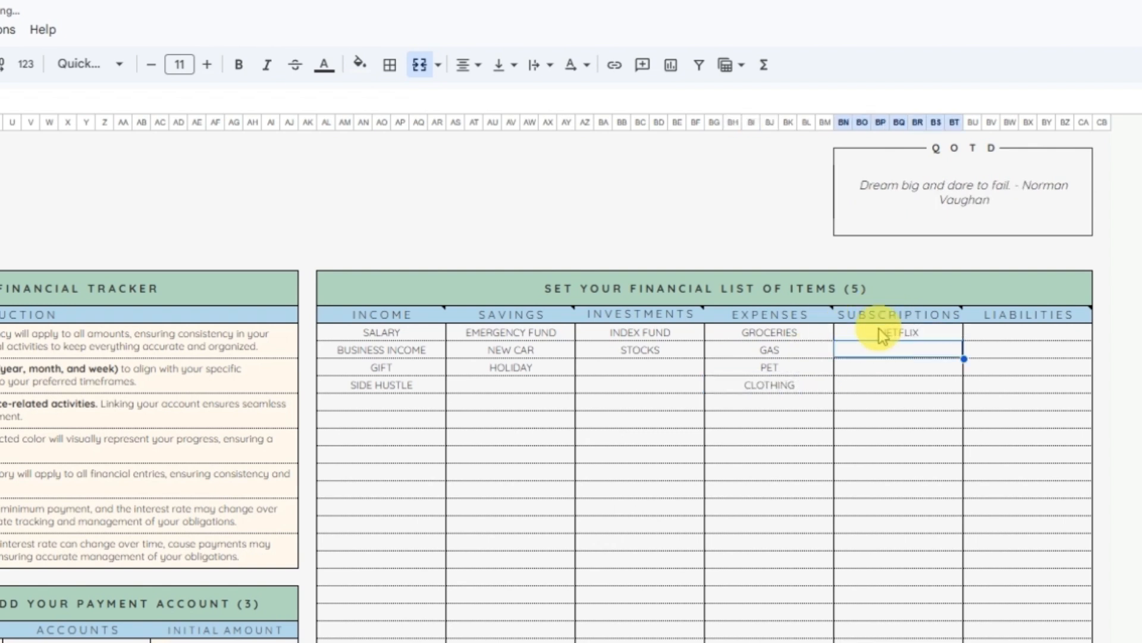
pyautogui.write('SPOTIFY')
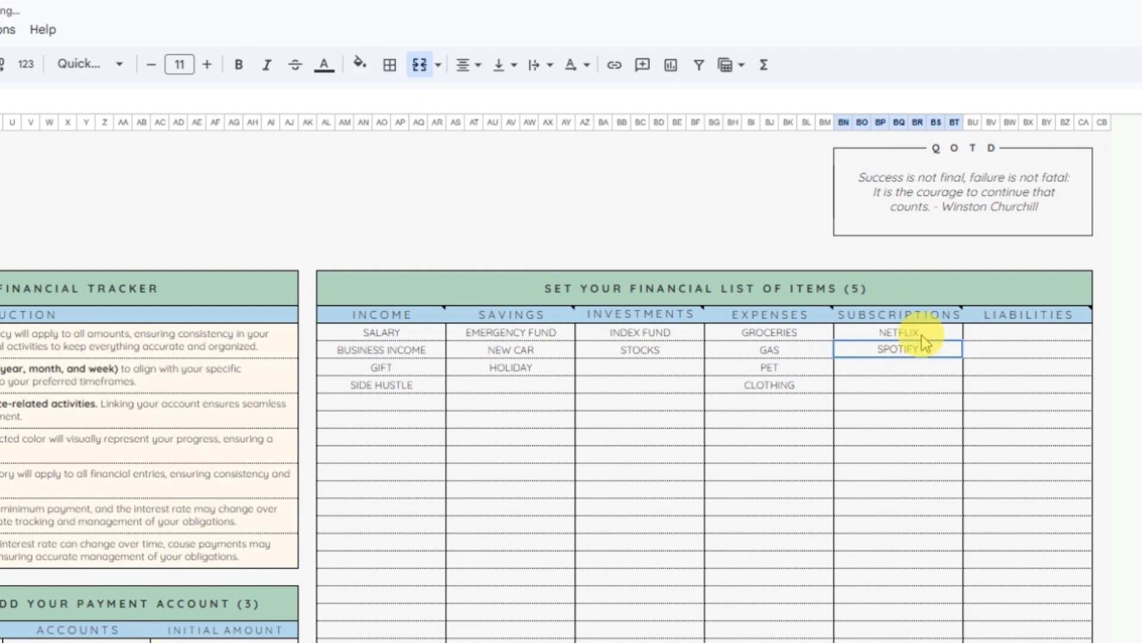
# Add TAXES OWED as the first item in the Liabilities column of the financial list.
pyautogui.click(983, 332)
pyautogui.write('TAXES OWED')
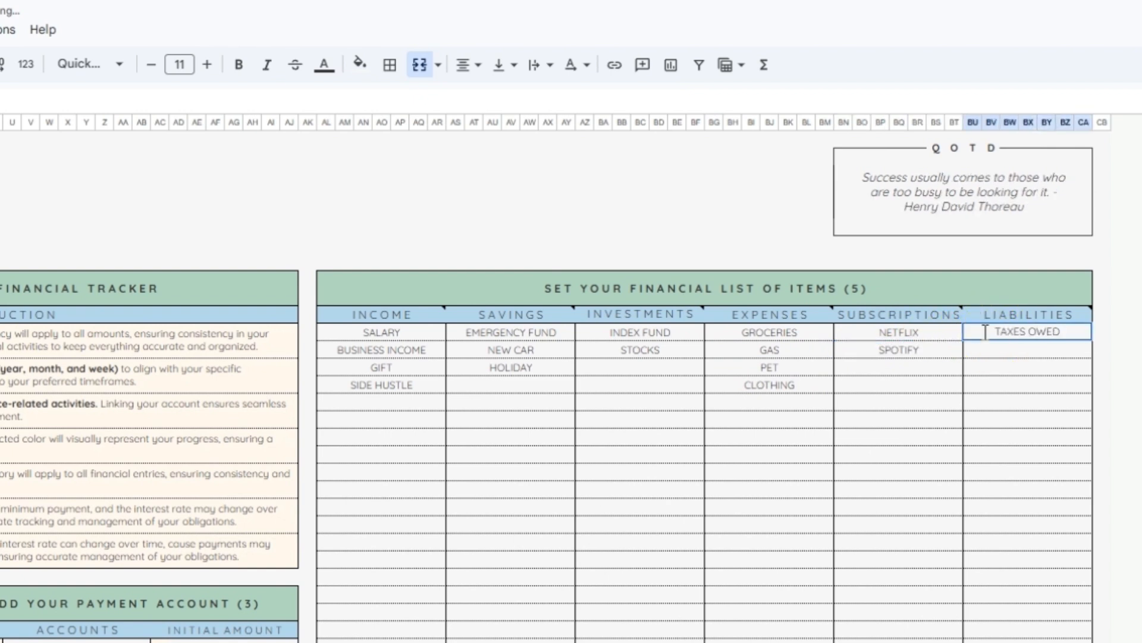
pyautogui.press('Return')
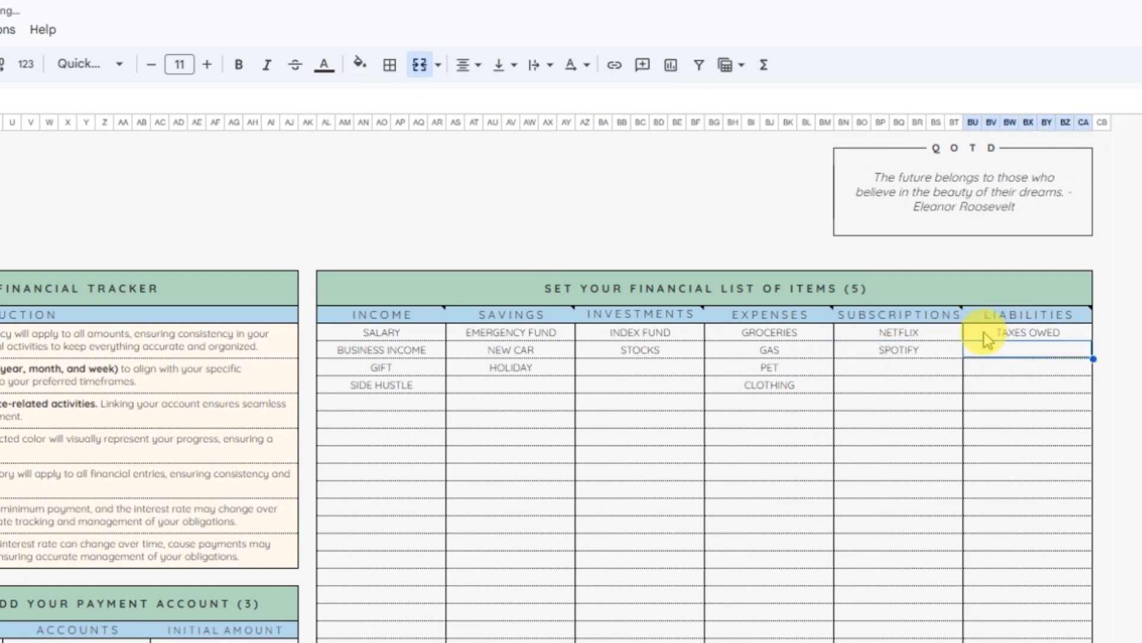
# Enter BANK LOAN and CAR LOAN as categories in the fixed-rate debts and loans table.
pyautogui.scroll(-5, 276, 434)
pyautogui.scroll(-6, 358, 360)
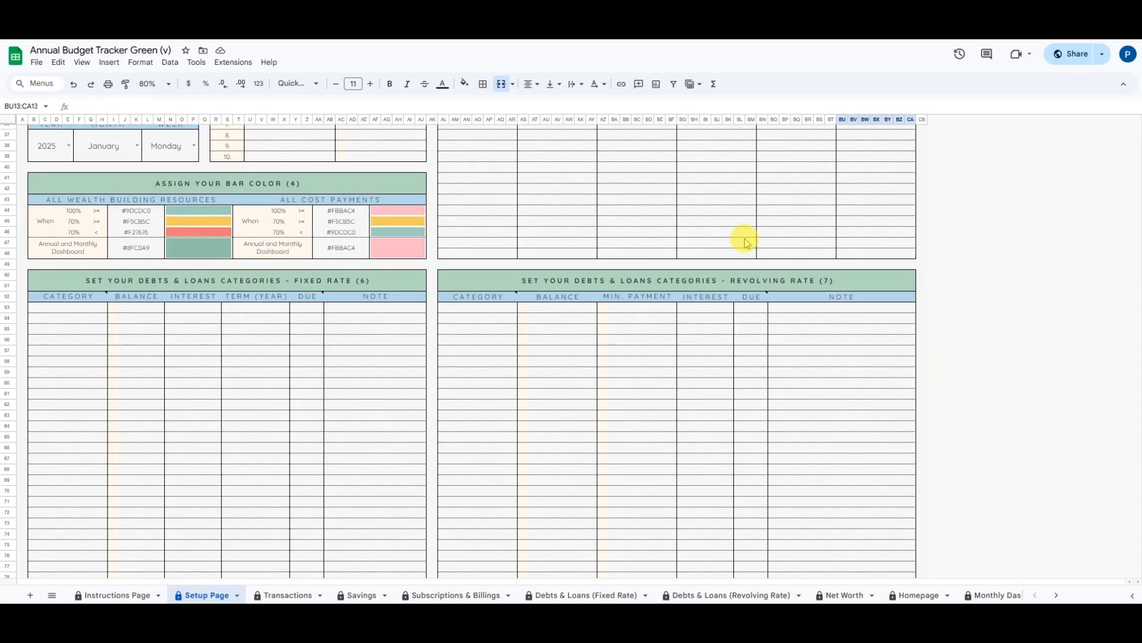
pyautogui.click(96, 310)
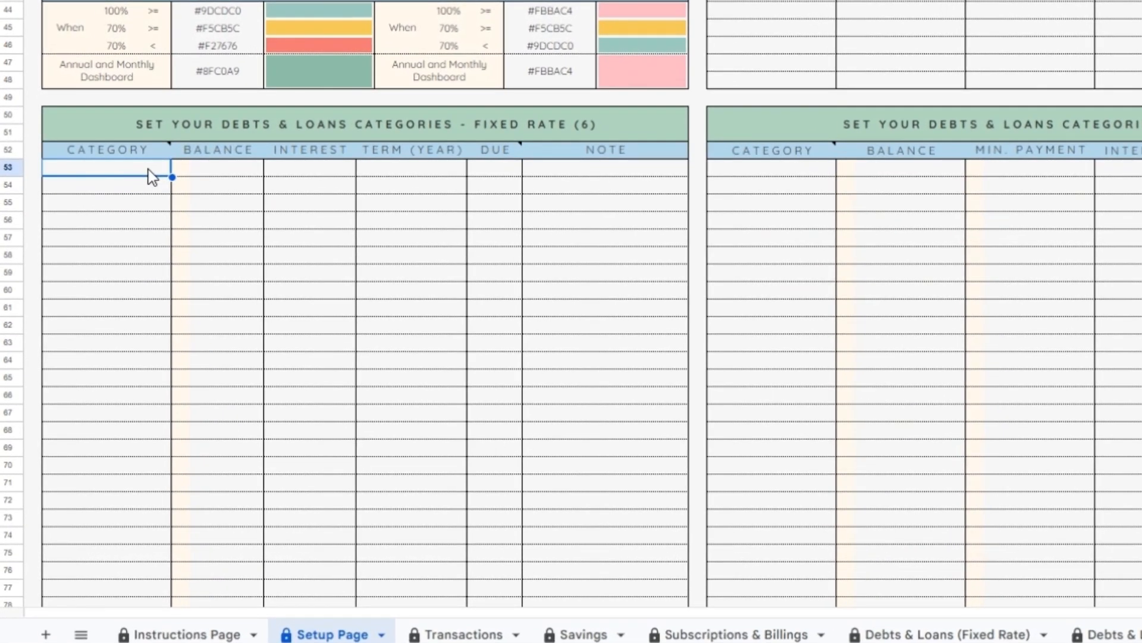
pyautogui.write('BANK LOAN')
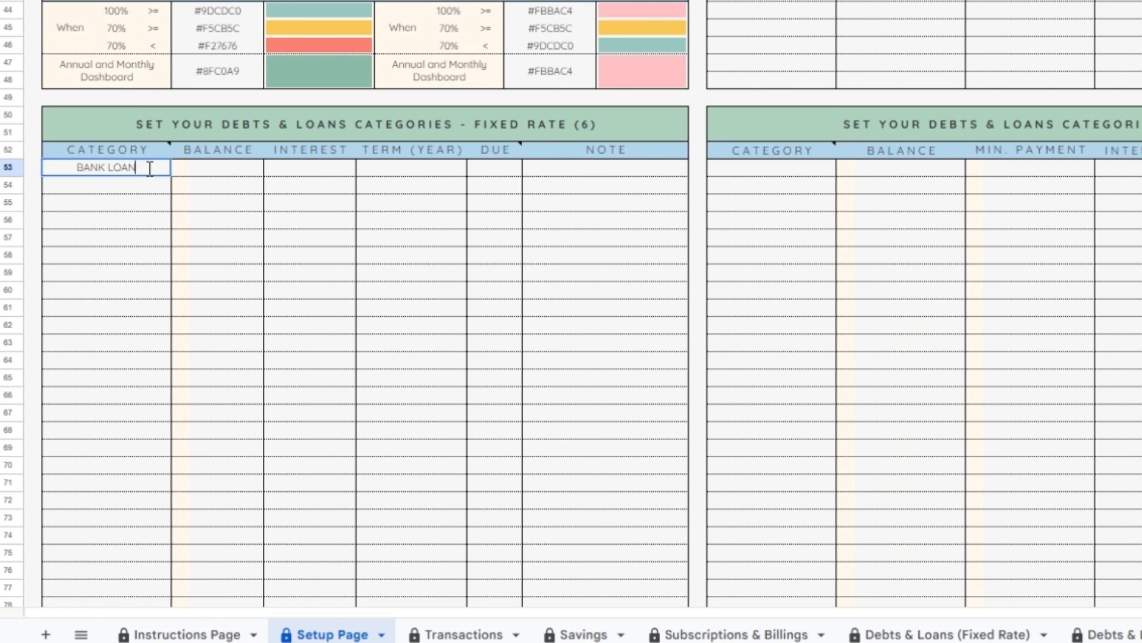
pyautogui.press('Return')
pyautogui.write('CAR ')
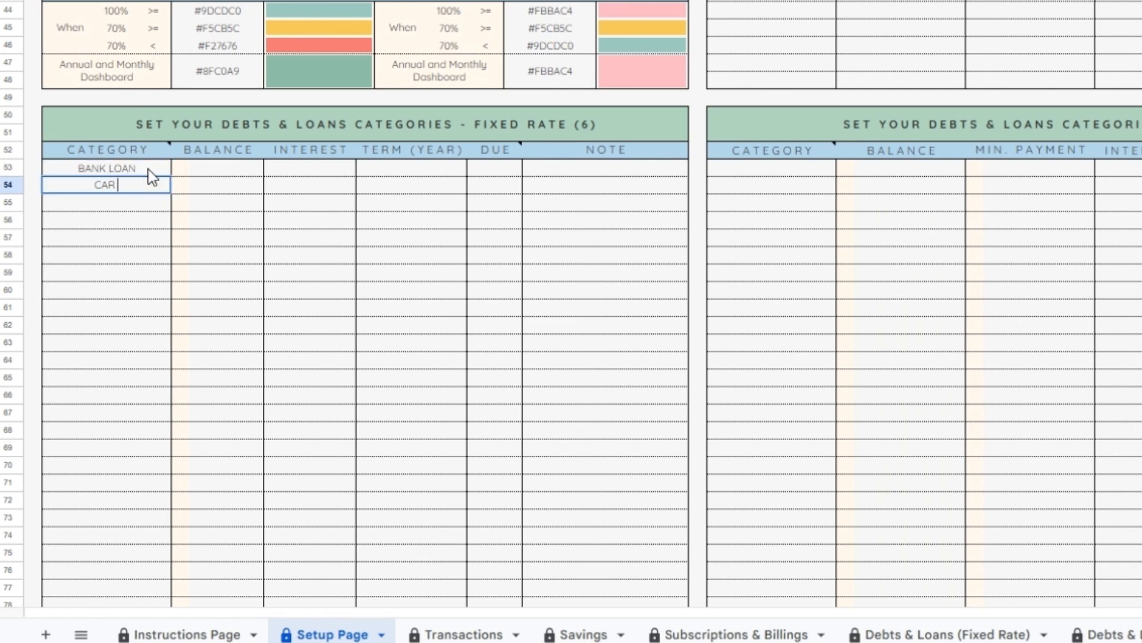
pyautogui.write('LOAN')
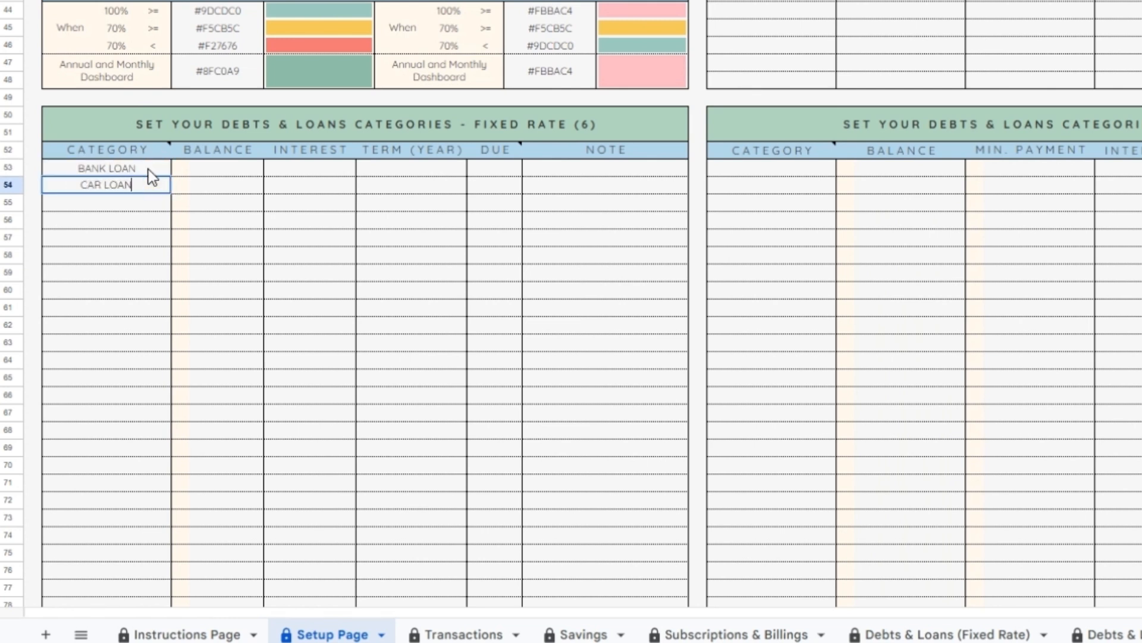
# Complete the BANK LOAN row with a balance of 15,000, 2.25% interest, a 25-year term and due day 6.
pyautogui.click(245, 173)
pyautogui.write('15000')
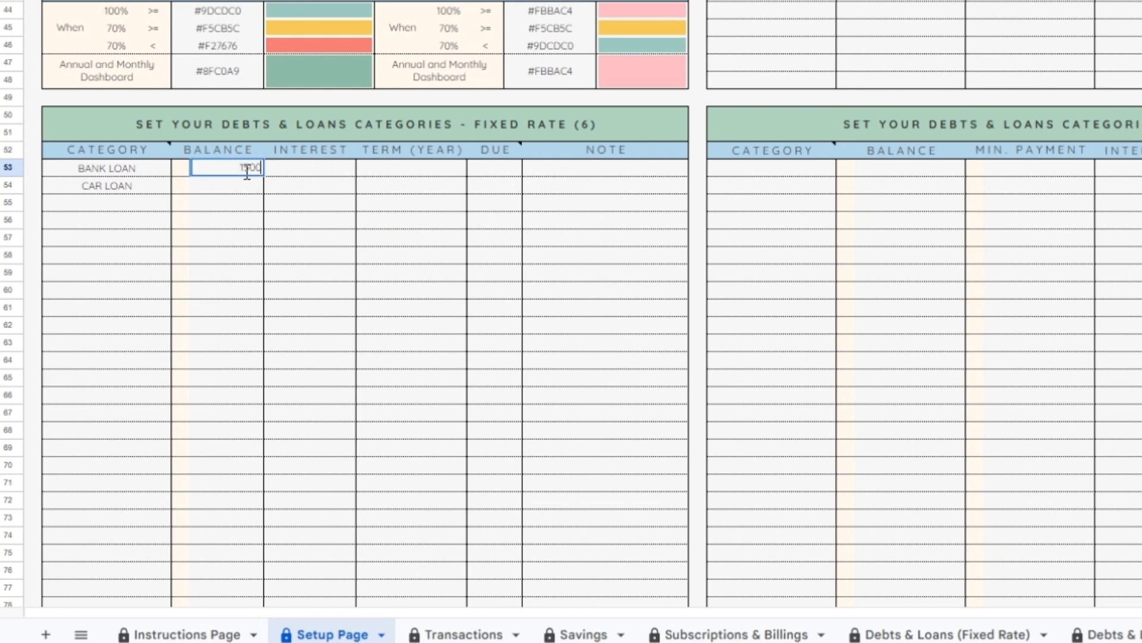
pyautogui.click(295, 169)
pyautogui.write('2.25%')
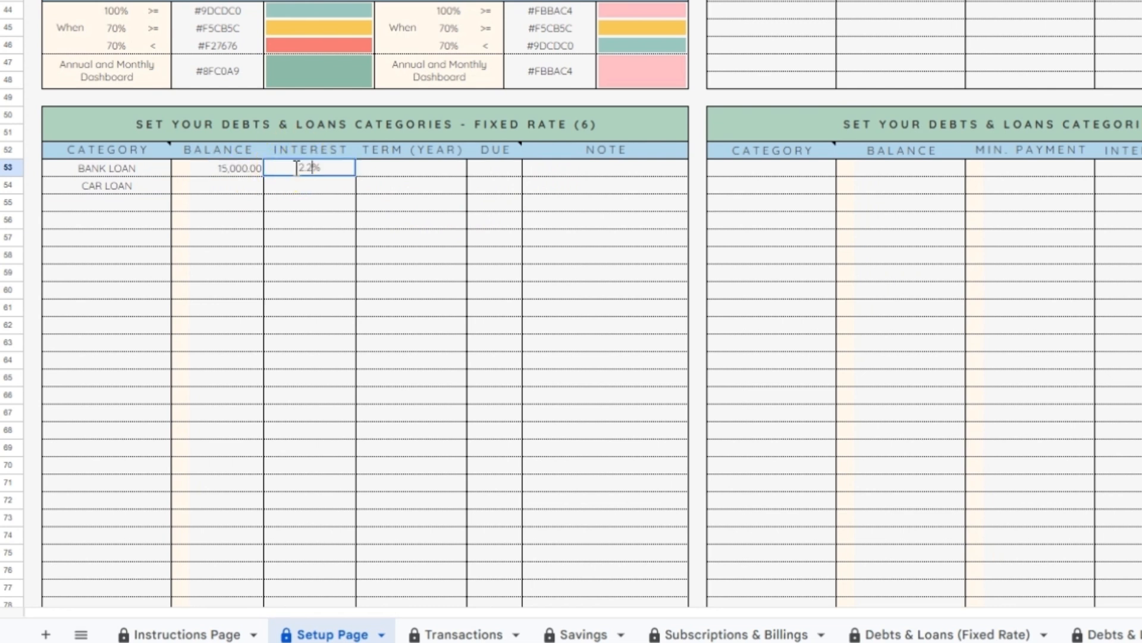
pyautogui.click(392, 172)
pyautogui.write('25')
pyautogui.click(485, 173)
pyautogui.write('6')
# Complete the CAR LOAN row with a balance of 5,000, 2.75% interest, a 15-year term and due day 7.
pyautogui.click(240, 188)
pyautogui.write('5000')
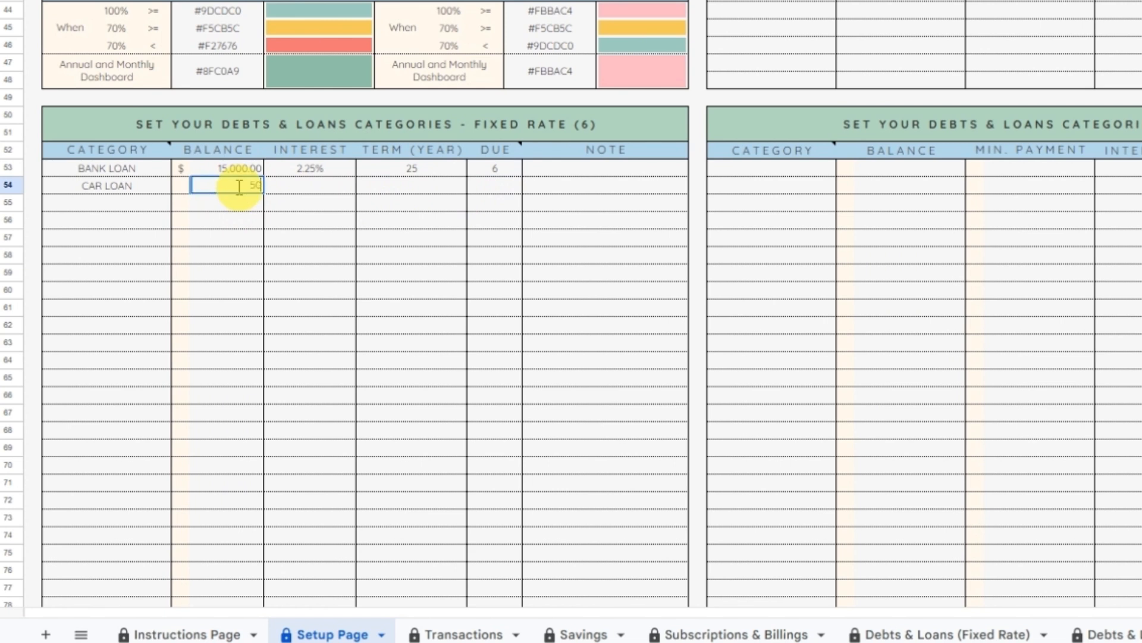
pyautogui.click(306, 185)
pyautogui.write('2.75%')
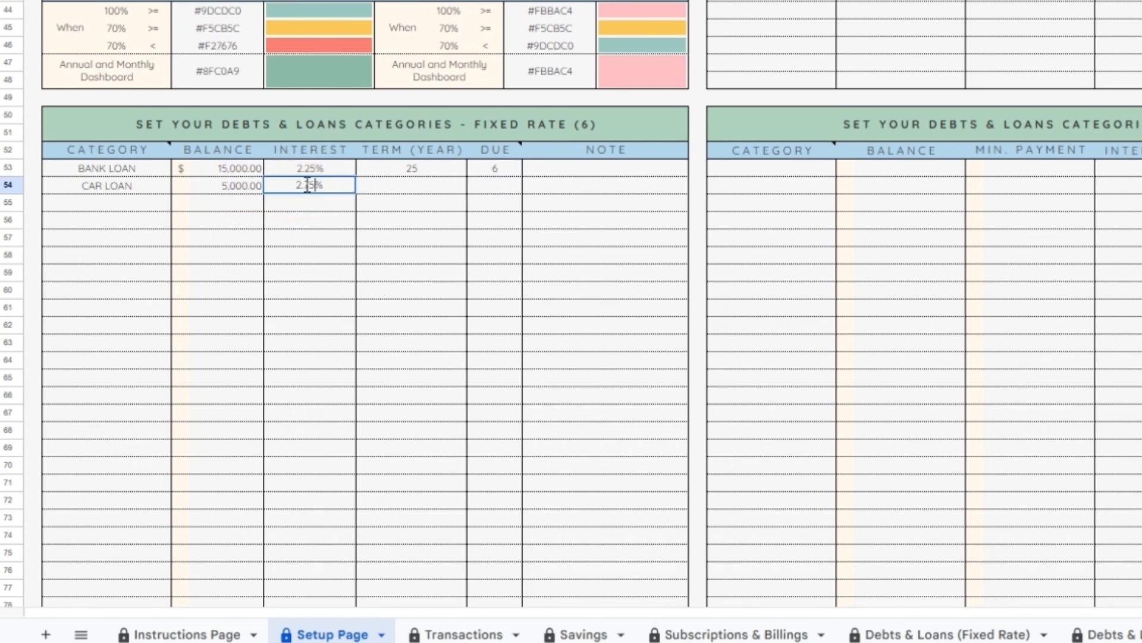
pyautogui.click(421, 186)
pyautogui.write('15')
pyautogui.click(497, 189)
pyautogui.write('7')
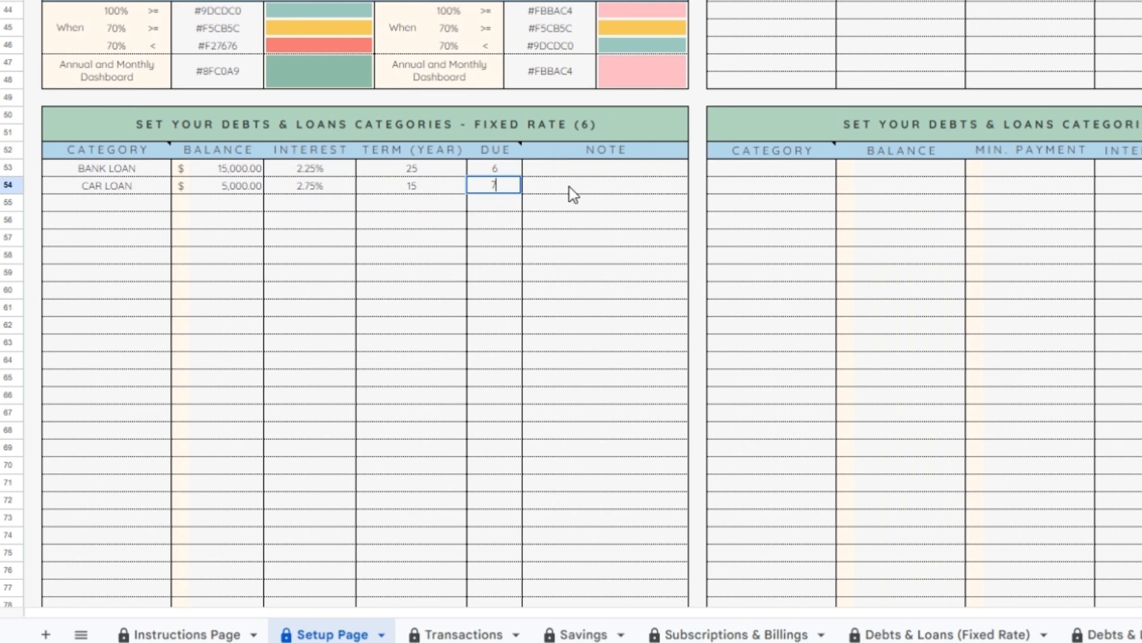
pyautogui.click(569, 188)
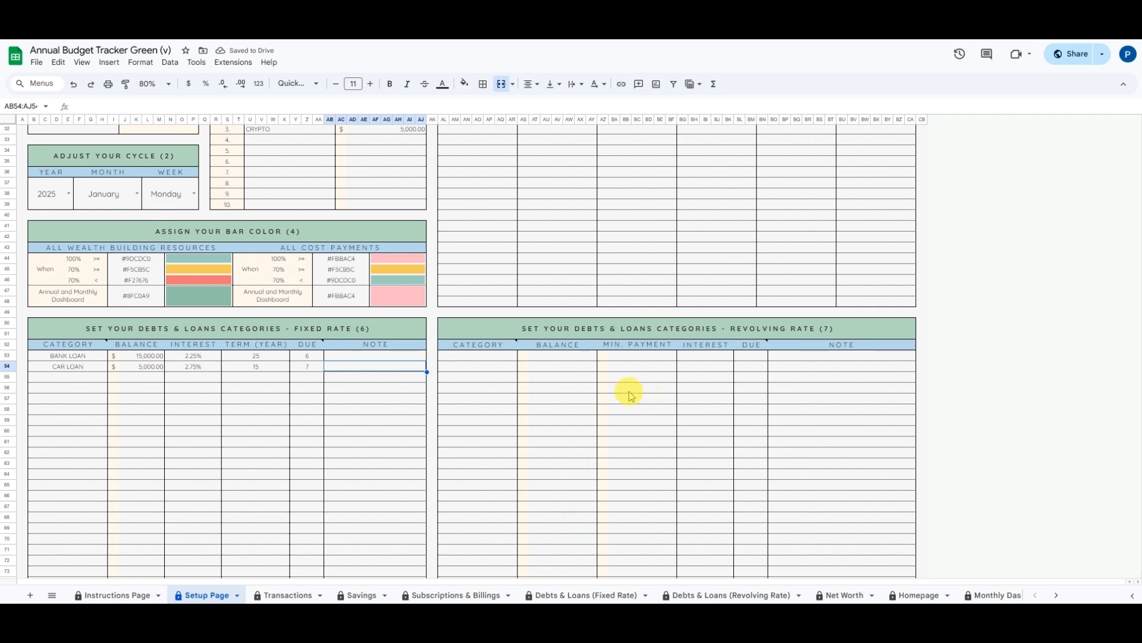
# Add STUDENT LOAN to the revolving-rate debts table with balance 5,000, minimum payment 125, 1.15% interest and due day 8.
pyautogui.click(499, 357)
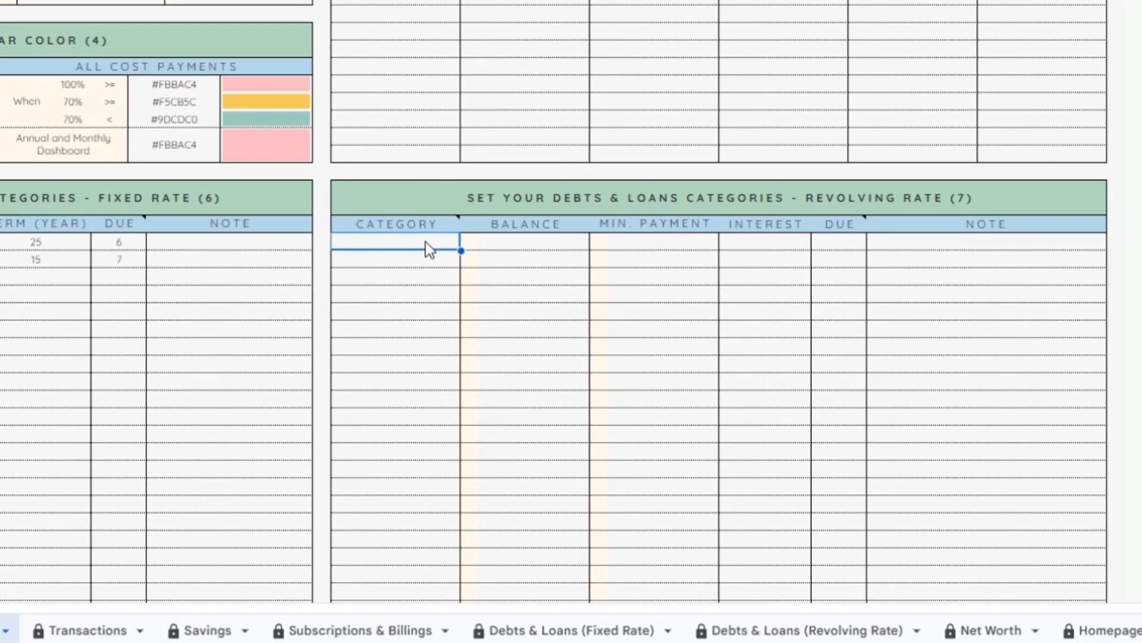
pyautogui.write('STUDENT LOAN')
pyautogui.click(514, 241)
pyautogui.write('5000')
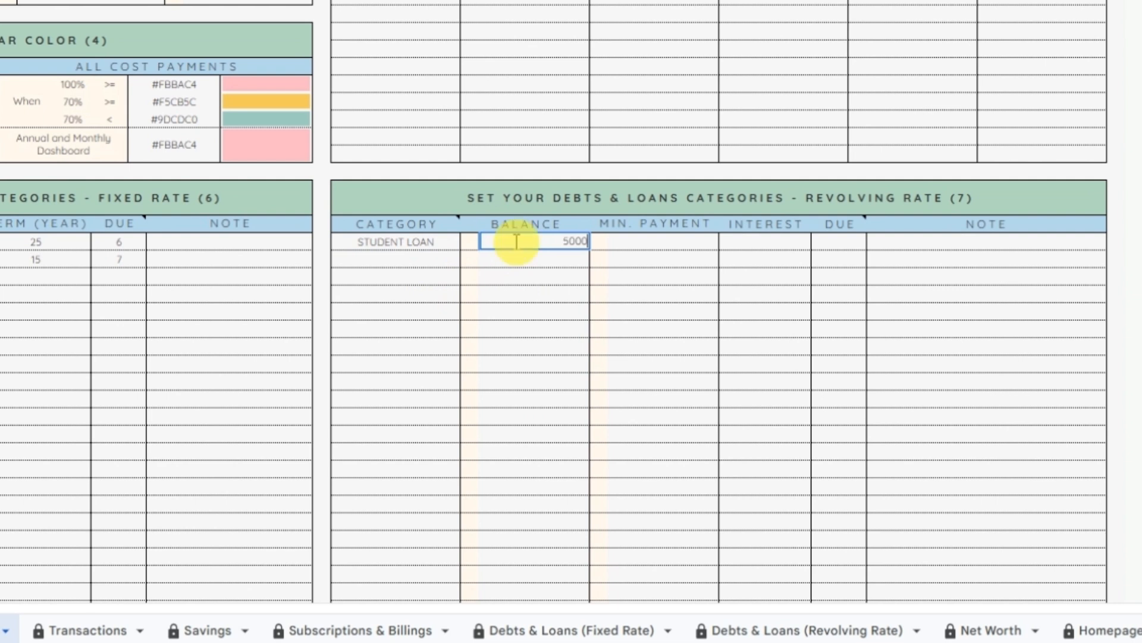
pyautogui.click(658, 241)
pyautogui.write('125')
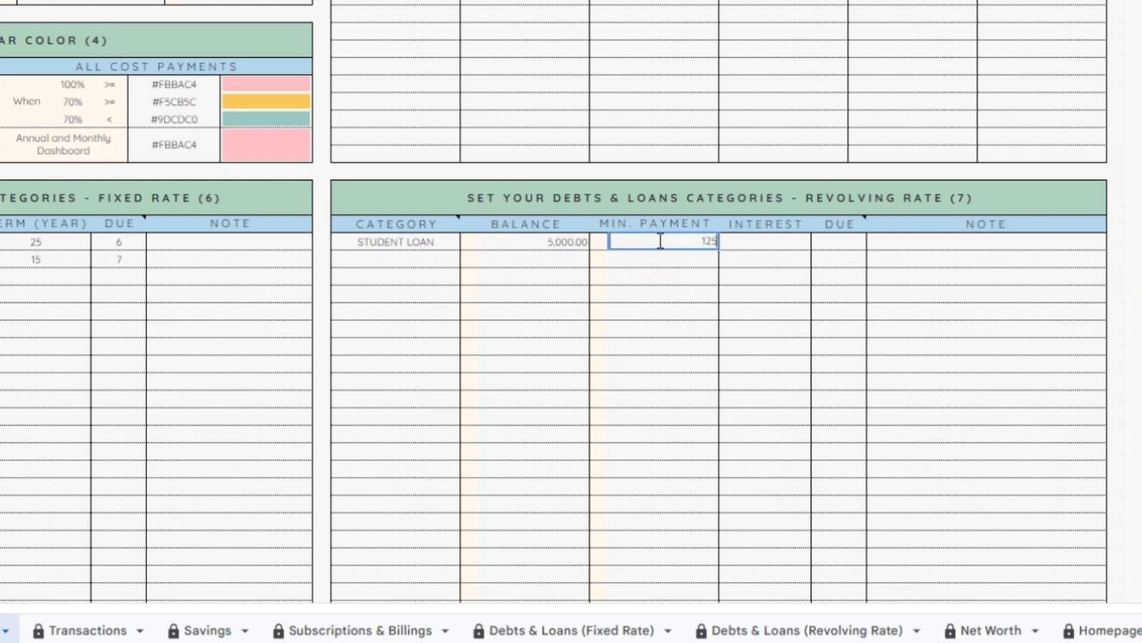
pyautogui.click(745, 245)
pyautogui.write('1%.15%')
pyautogui.click(840, 245)
pyautogui.write('8')
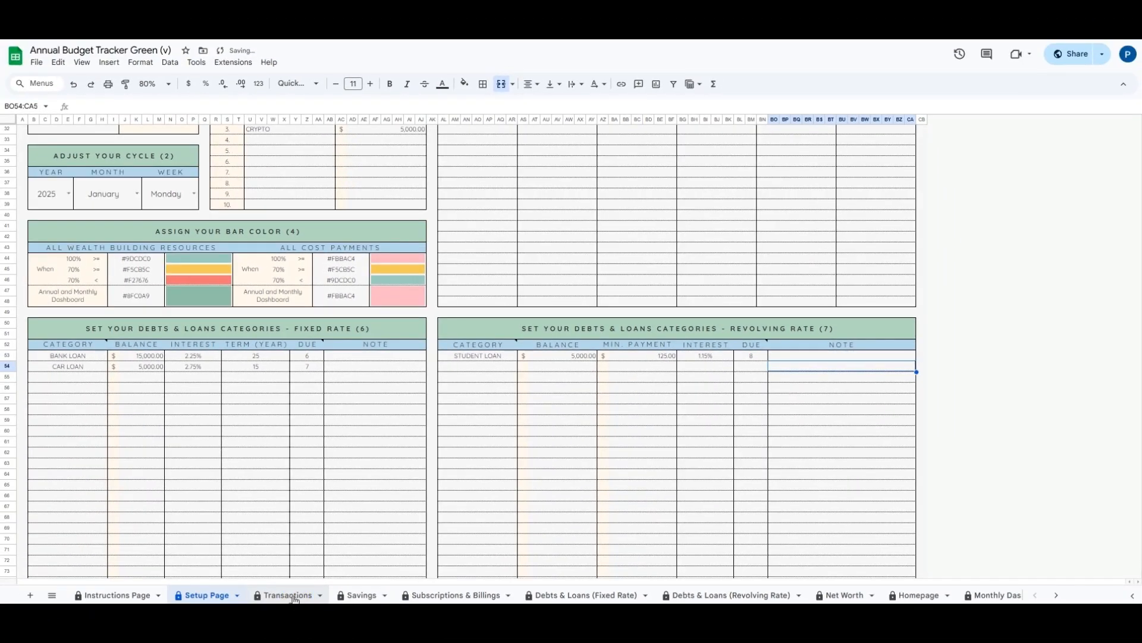
# Go to the Transactions sheet and check the category selector of the transaction highlighter.
pyautogui.click(289, 595)
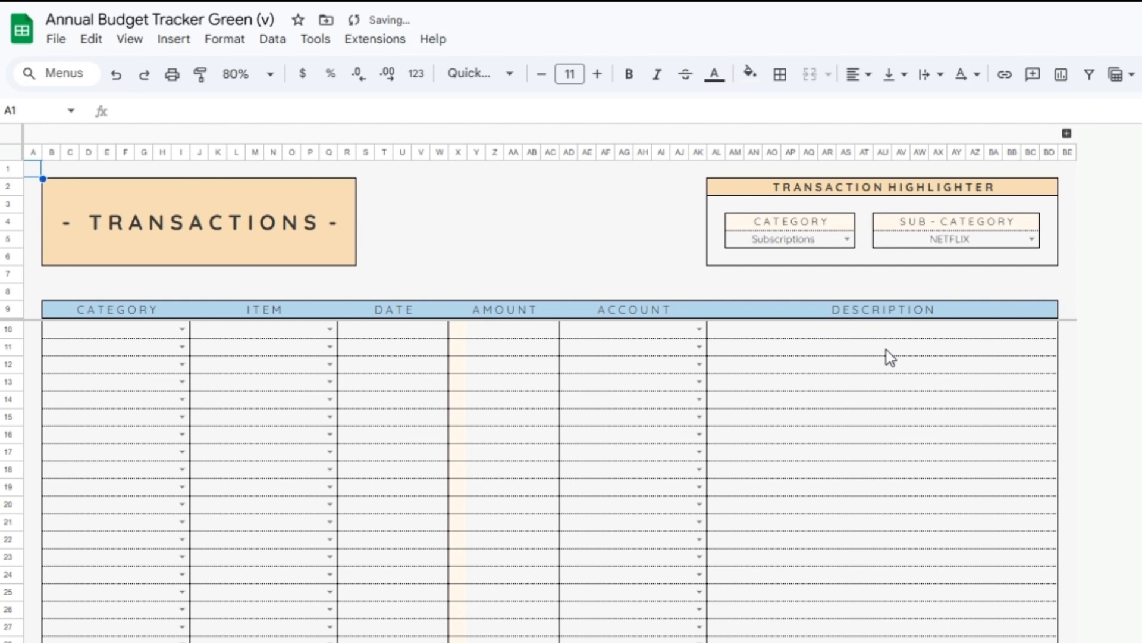
pyautogui.click(847, 239)
pyautogui.click(861, 237)
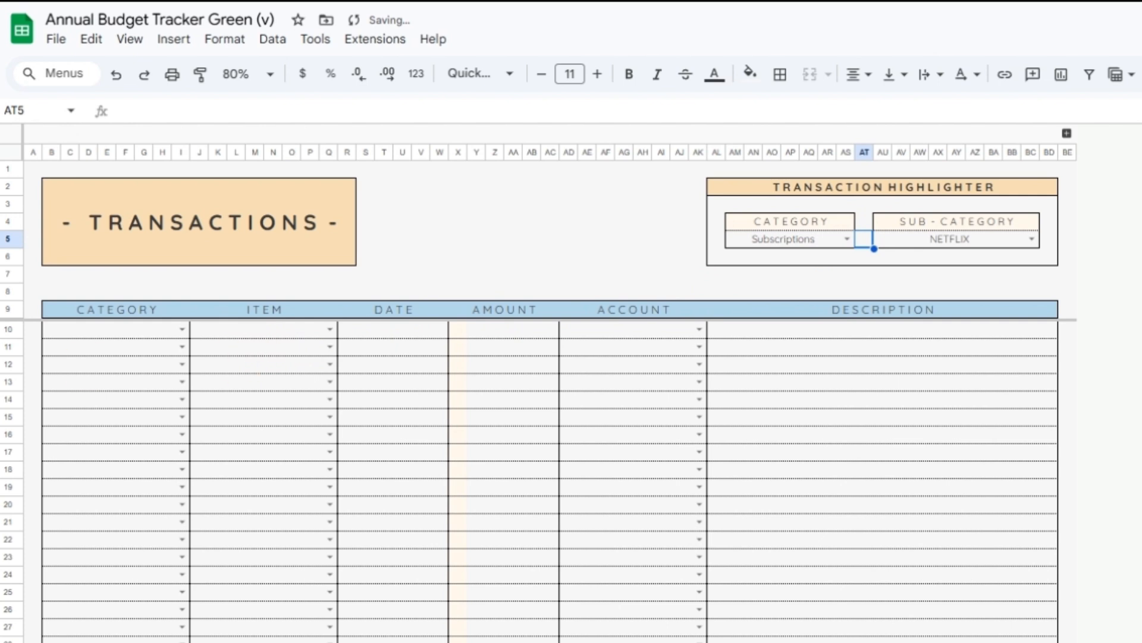
# Set the transaction categories in rows 10 and 11 to Income and Savings.
pyautogui.click(112, 332)
pyautogui.click(113, 334)
pyautogui.click(123, 356)
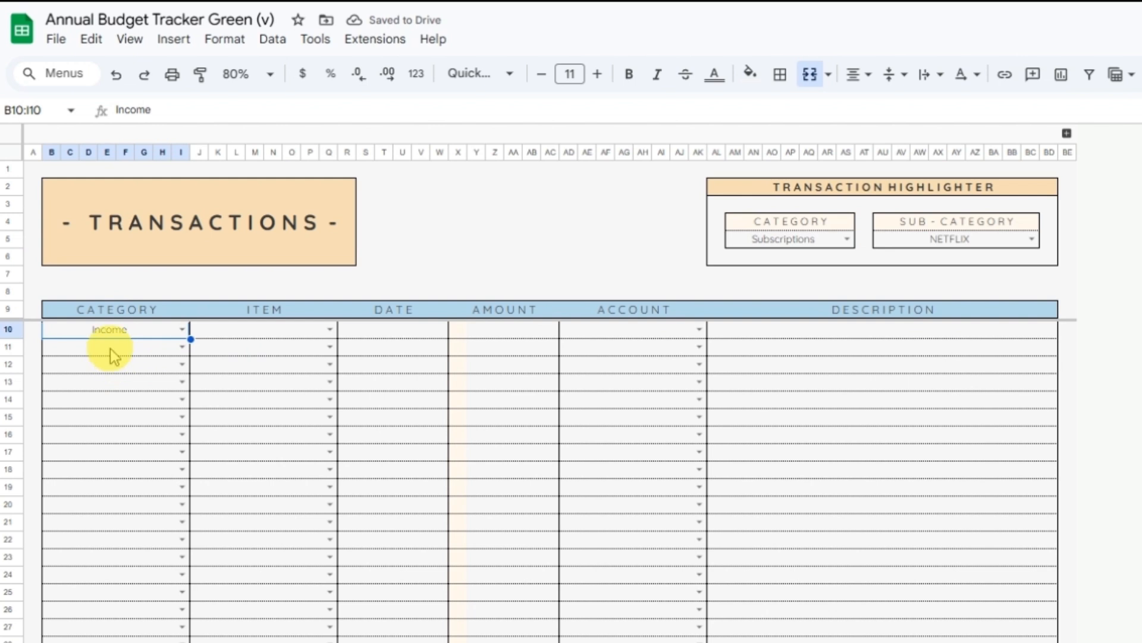
pyautogui.click(111, 349)
pyautogui.write('Savings')
pyautogui.click(118, 371)
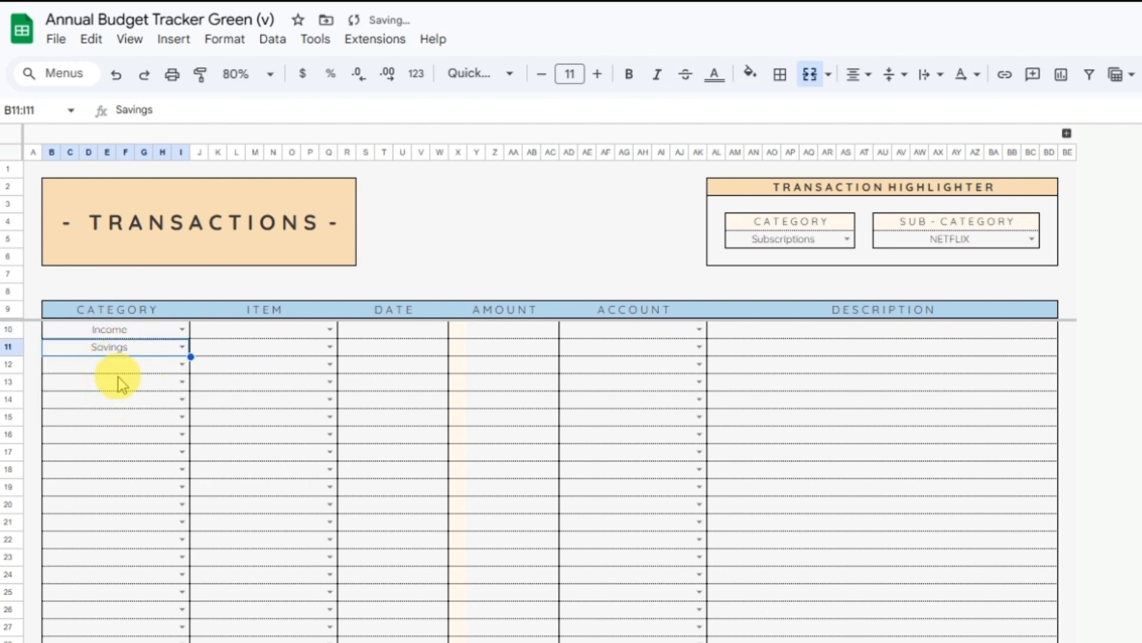
# Set the transaction categories in rows 12 and 13 to Investments and Expenses.
pyautogui.click(118, 366)
pyautogui.click(119, 361)
pyautogui.write('I')
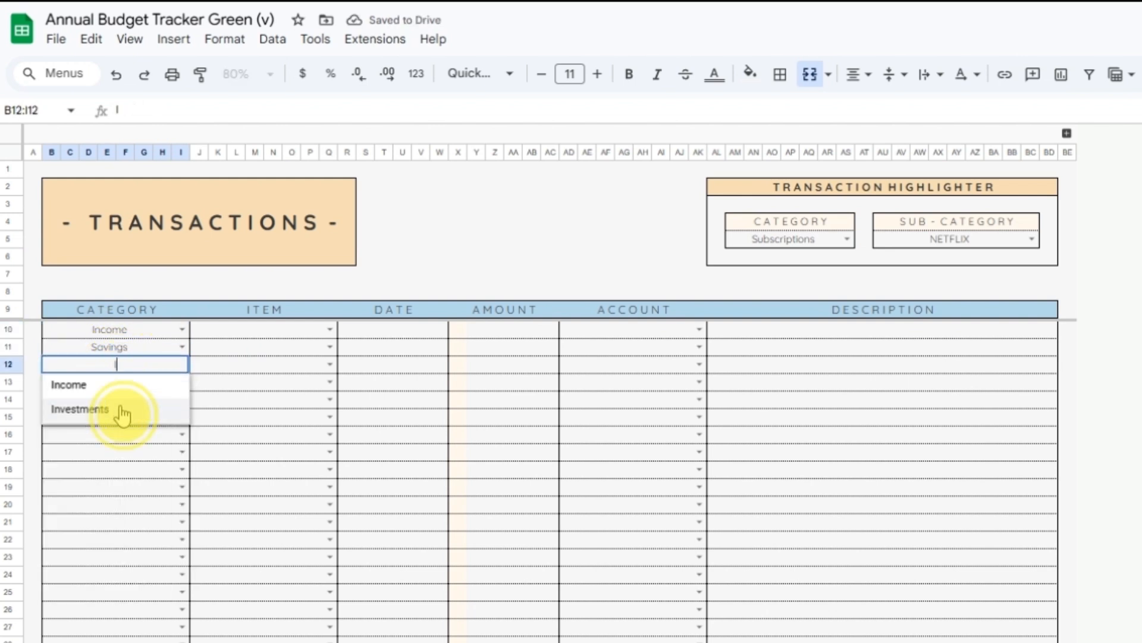
pyautogui.click(122, 410)
pyautogui.click(122, 382)
pyautogui.write('E')
pyautogui.click(128, 409)
# Set the transaction category to Subscriptions in both rows 14 and 15.
pyautogui.click(132, 404)
pyautogui.write('S')
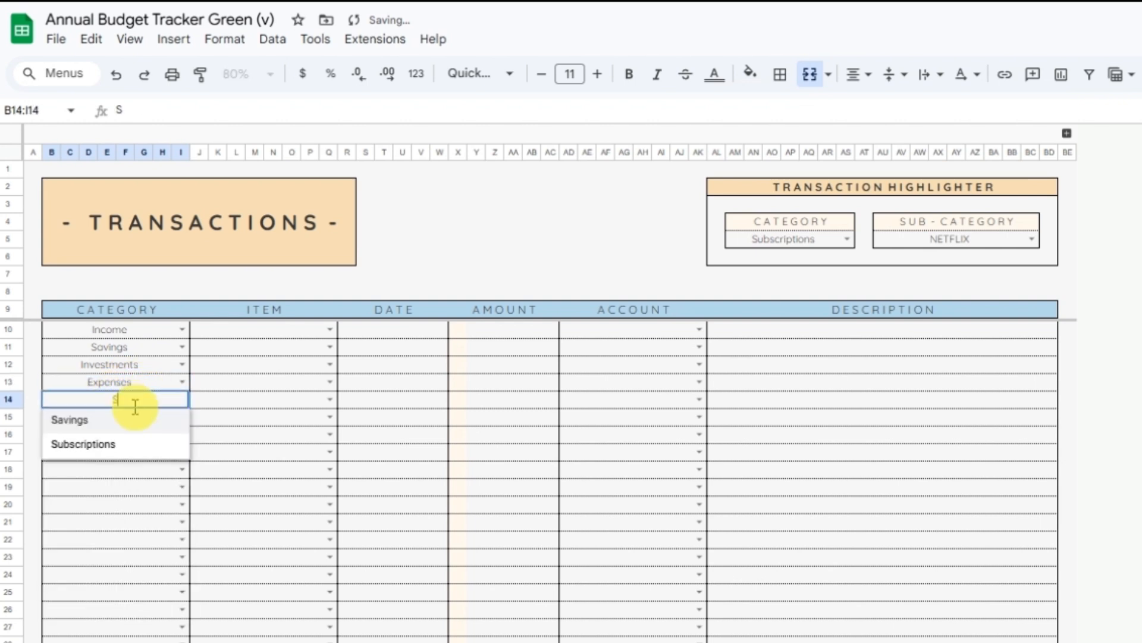
pyautogui.click(129, 441)
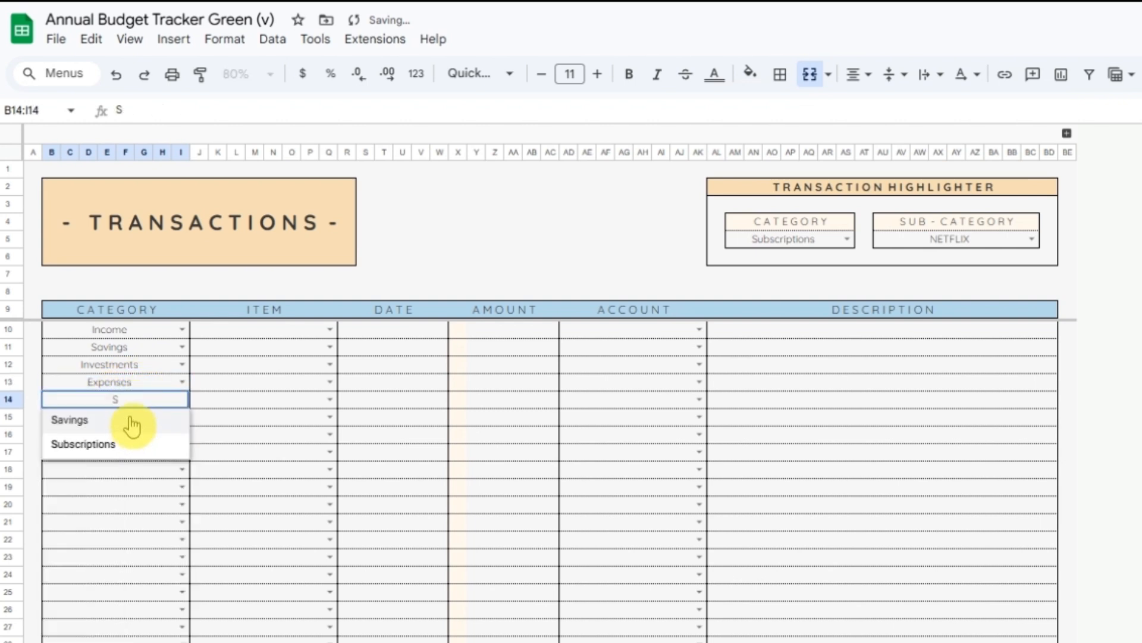
pyautogui.click(122, 444)
pyautogui.click(126, 419)
pyautogui.write('S')
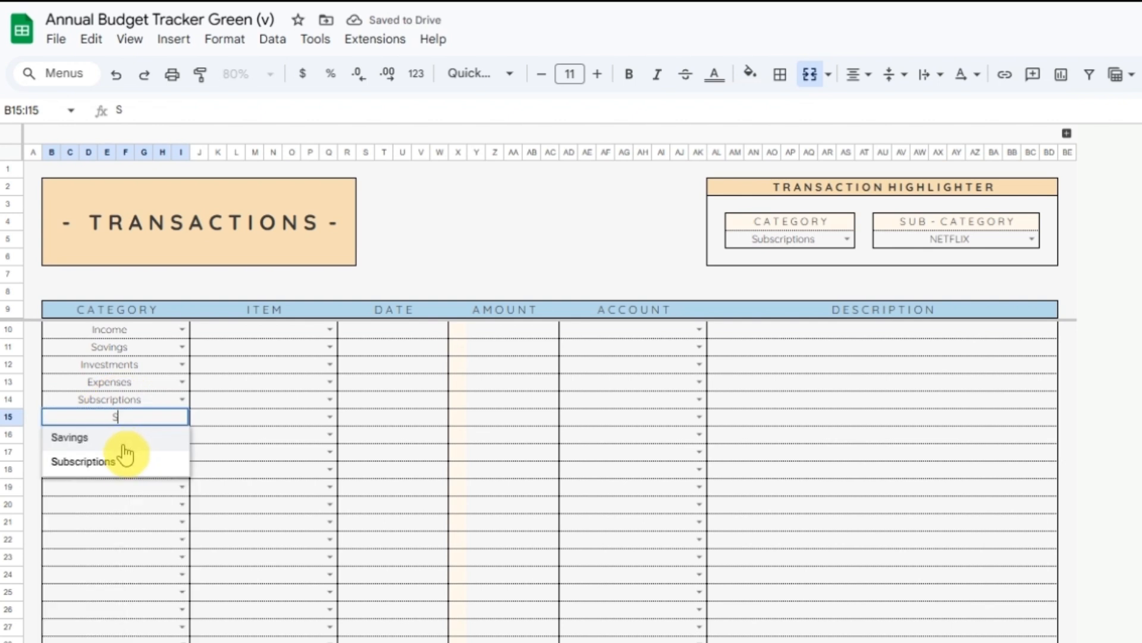
pyautogui.click(118, 463)
# Set the transaction category to Savings in both rows 16 and 17.
pyautogui.click(110, 439)
pyautogui.write('S')
pyautogui.click(113, 456)
pyautogui.click(118, 454)
pyautogui.write('S')
pyautogui.click(119, 473)
# Set the transaction category to Income in both rows 18 and 19.
pyautogui.click(117, 473)
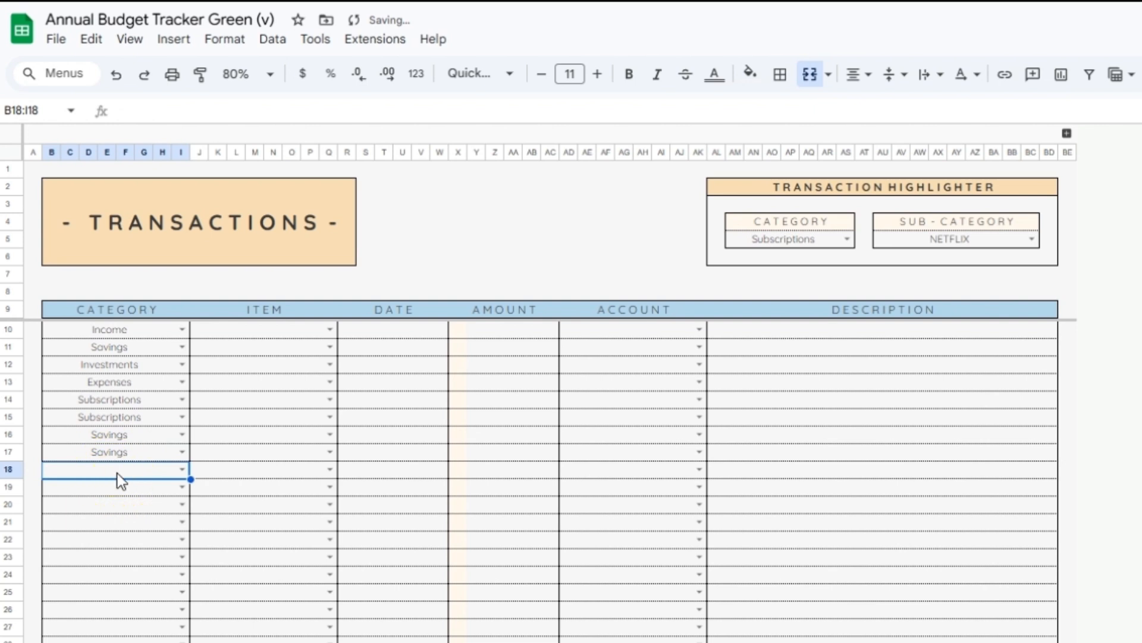
pyautogui.write('I')
pyautogui.click(116, 493)
pyautogui.click(117, 488)
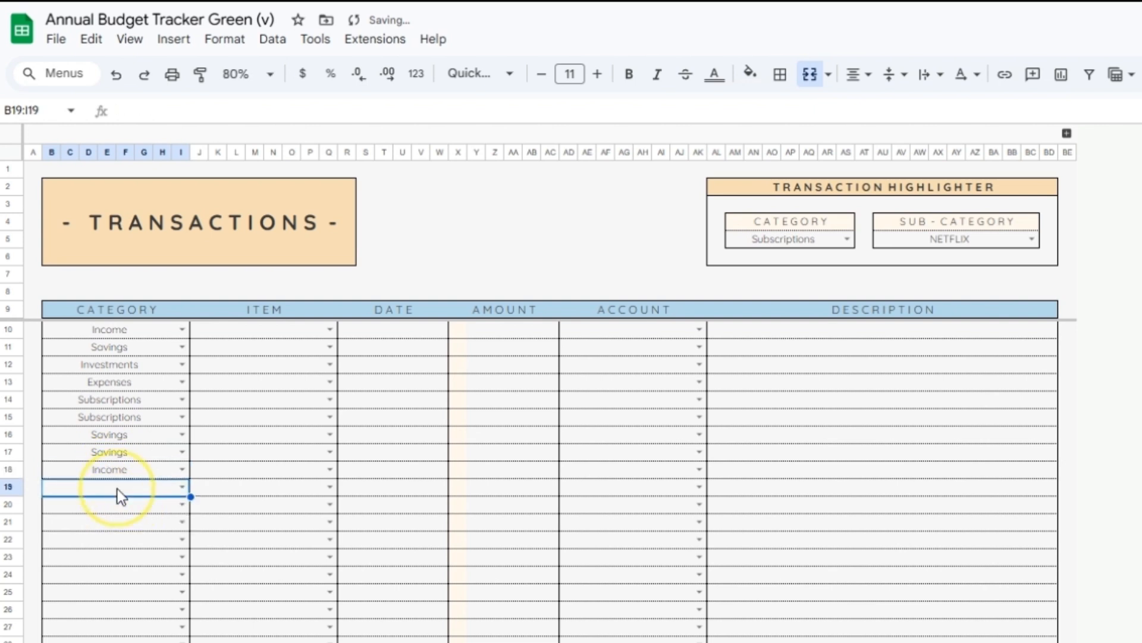
pyautogui.write('I')
pyautogui.click(115, 512)
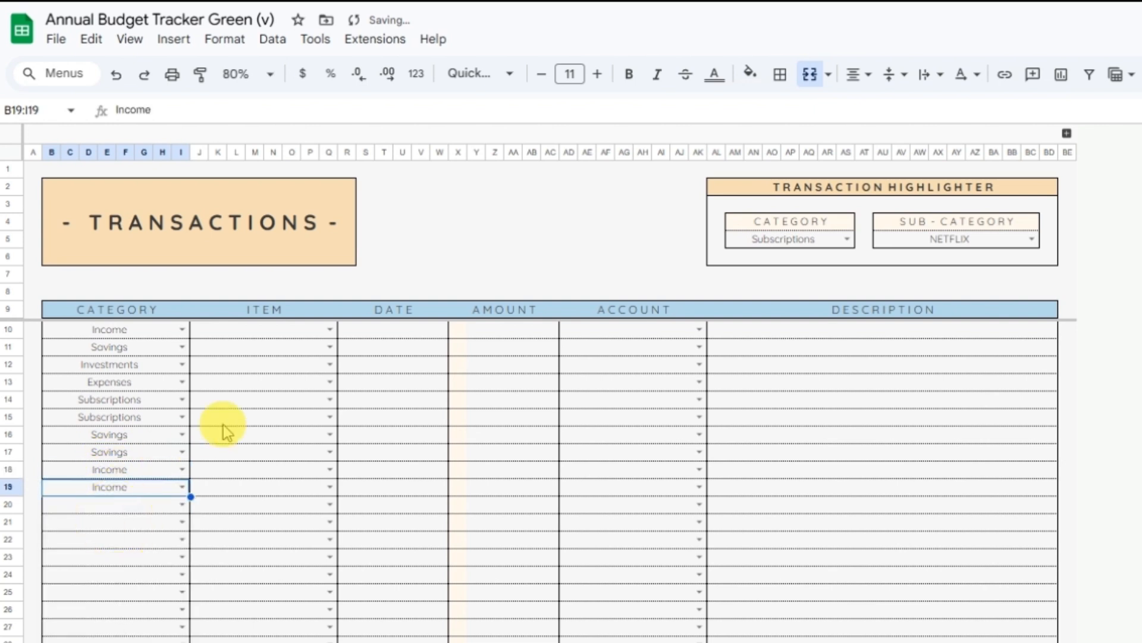
# Choose SALARY as the item for the Income transaction in row 10 and EMERGENCY FUND for the Savings transaction in row 11.
pyautogui.click(261, 330)
pyautogui.write('S')
pyautogui.click(268, 357)
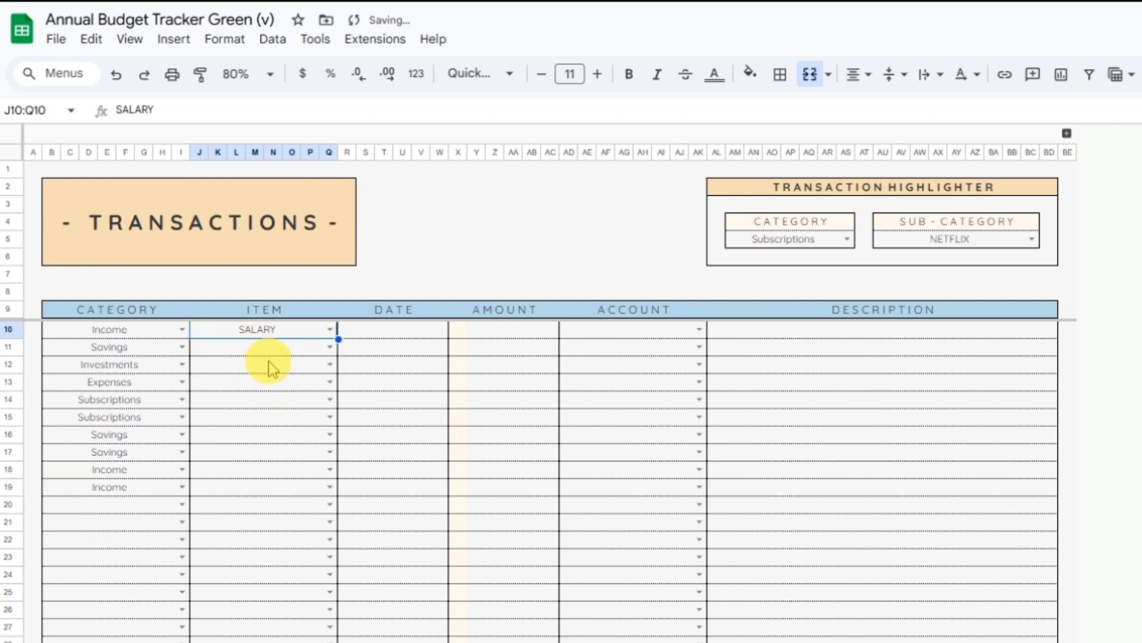
pyautogui.click(268, 350)
pyautogui.write('E')
pyautogui.click(270, 372)
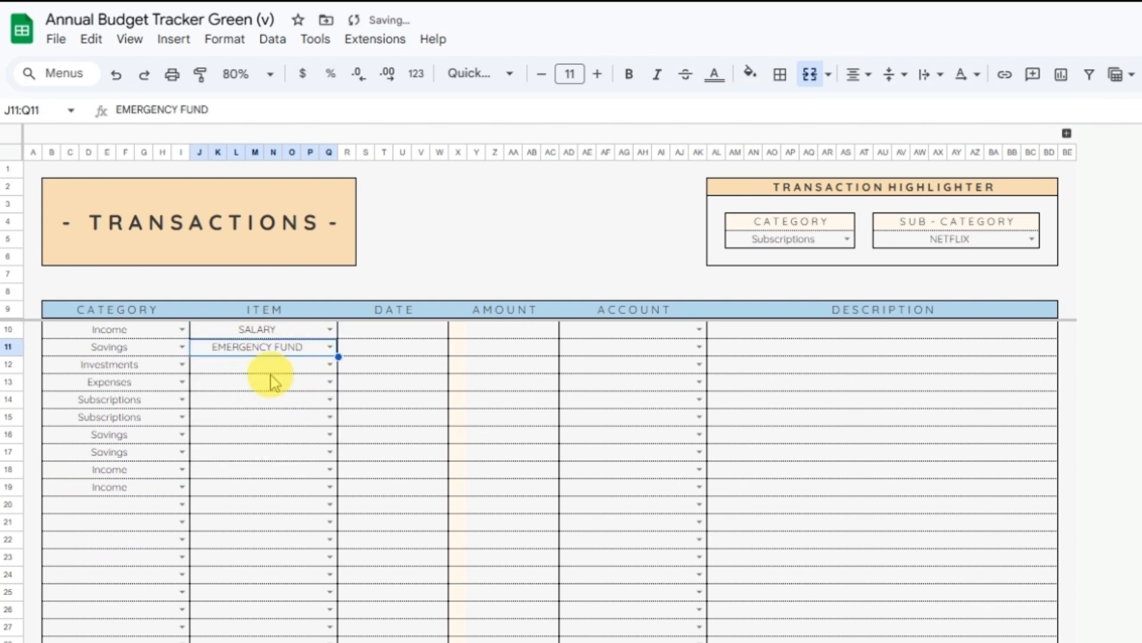
# Choose INDEX FUND as the item for the Investments row and GROCERIES for the Expenses row.
pyautogui.click(274, 369)
pyautogui.write('INDEX FUND')
pyautogui.click(280, 388)
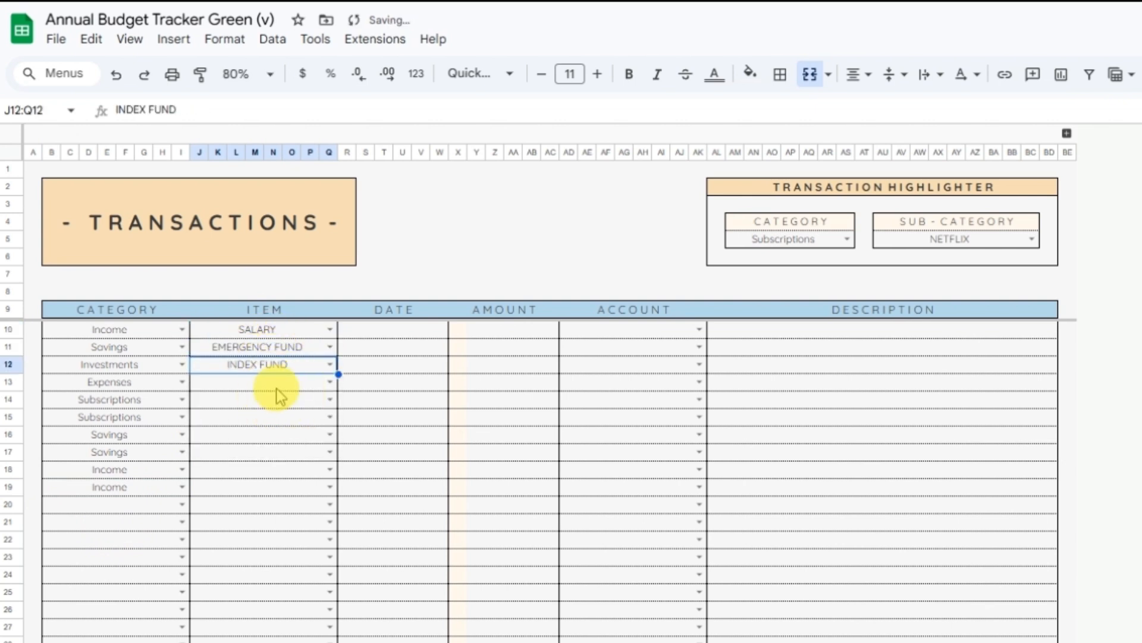
pyautogui.click(275, 388)
pyautogui.write('GROCERIES')
pyautogui.click(276, 404)
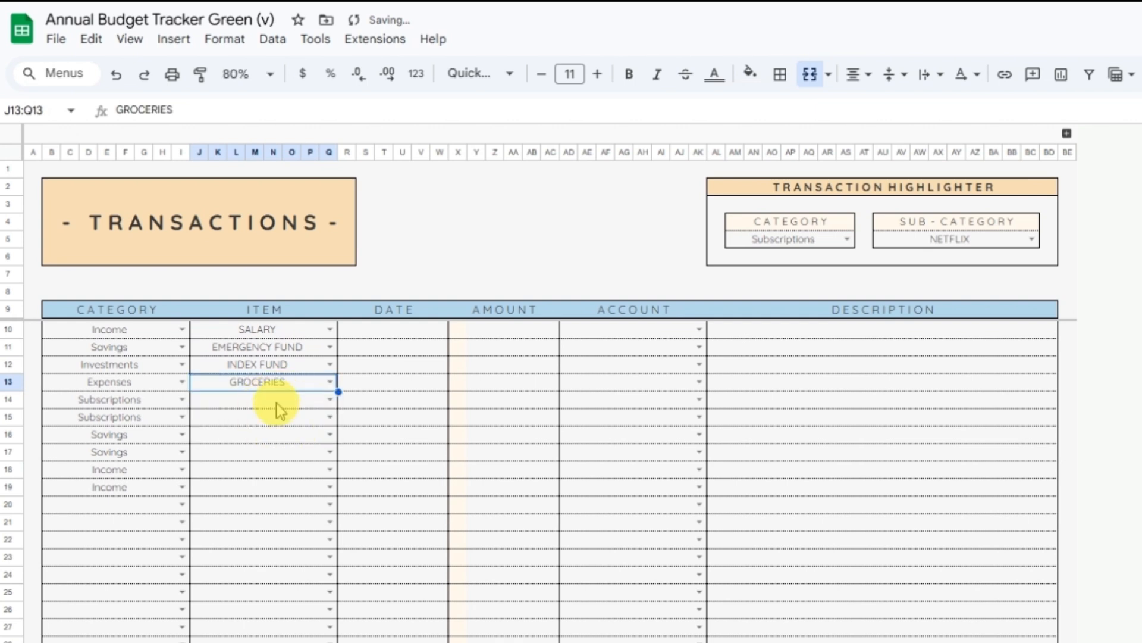
# Choose NETFLIX and SPOTIFY as the items for the two Subscriptions transactions in rows 14 and 15.
pyautogui.click(278, 404)
pyautogui.write('N')
pyautogui.click(278, 427)
pyautogui.click(275, 416)
pyautogui.write('S')
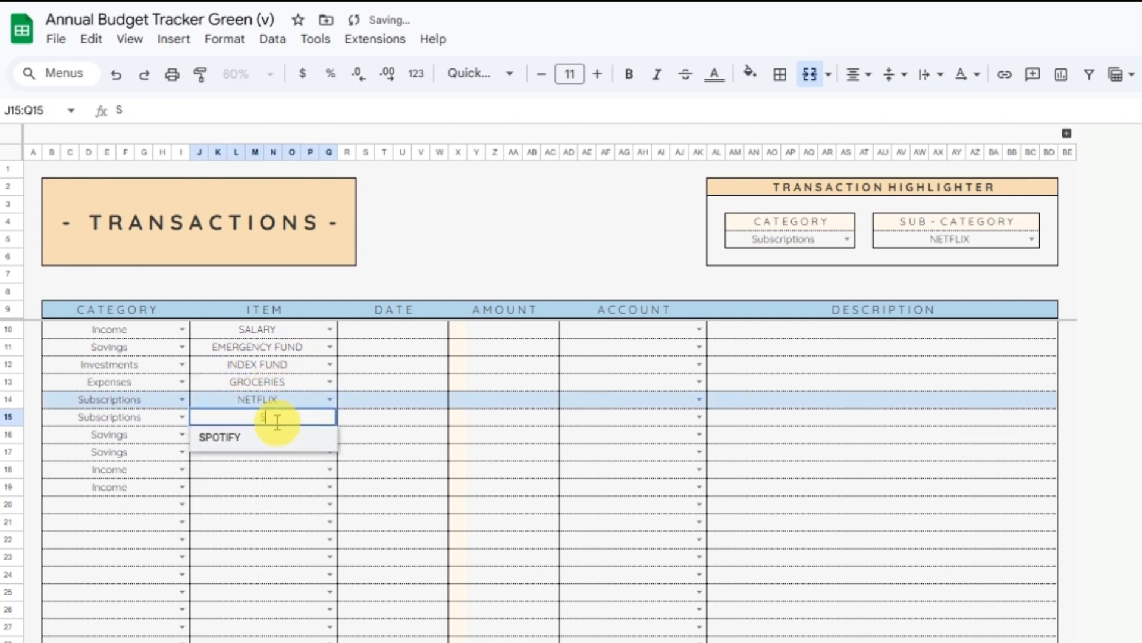
pyautogui.click(276, 435)
# Choose NEW CAR and HOLIDAY as the items for the Savings transactions in rows 16 and 17.
pyautogui.click(266, 439)
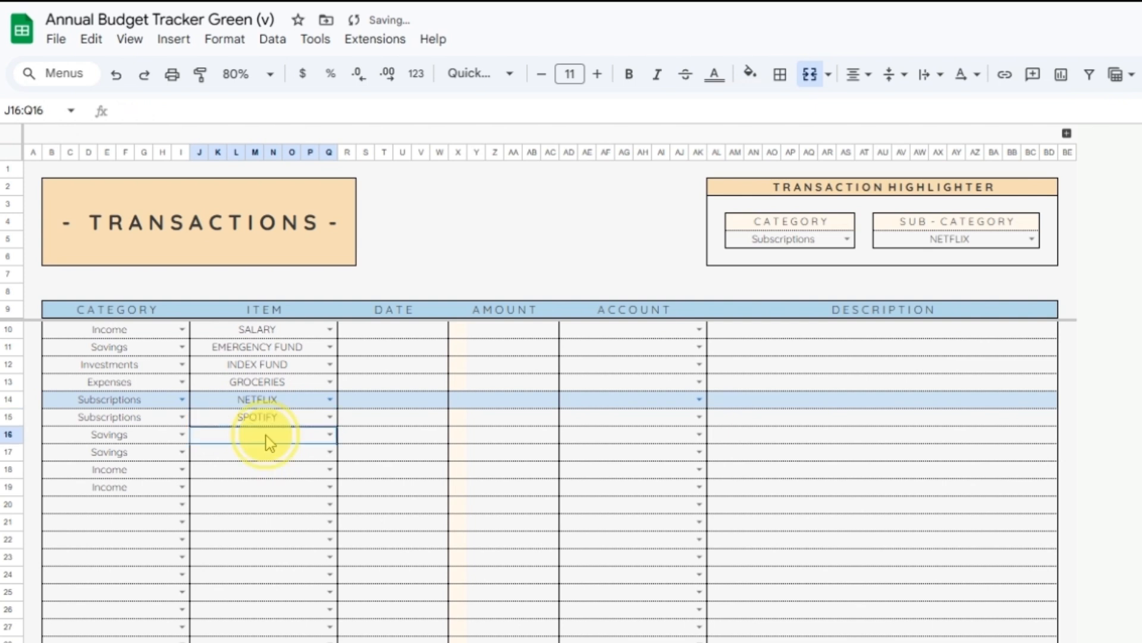
pyautogui.write('N')
pyautogui.click(269, 456)
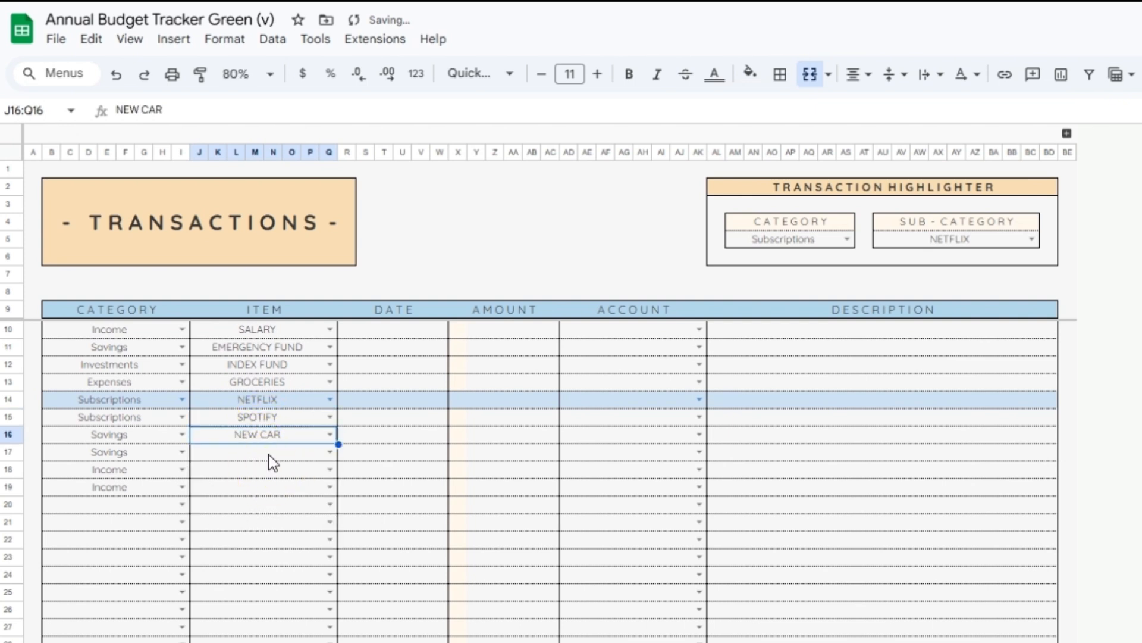
pyautogui.click(272, 452)
pyautogui.write('H')
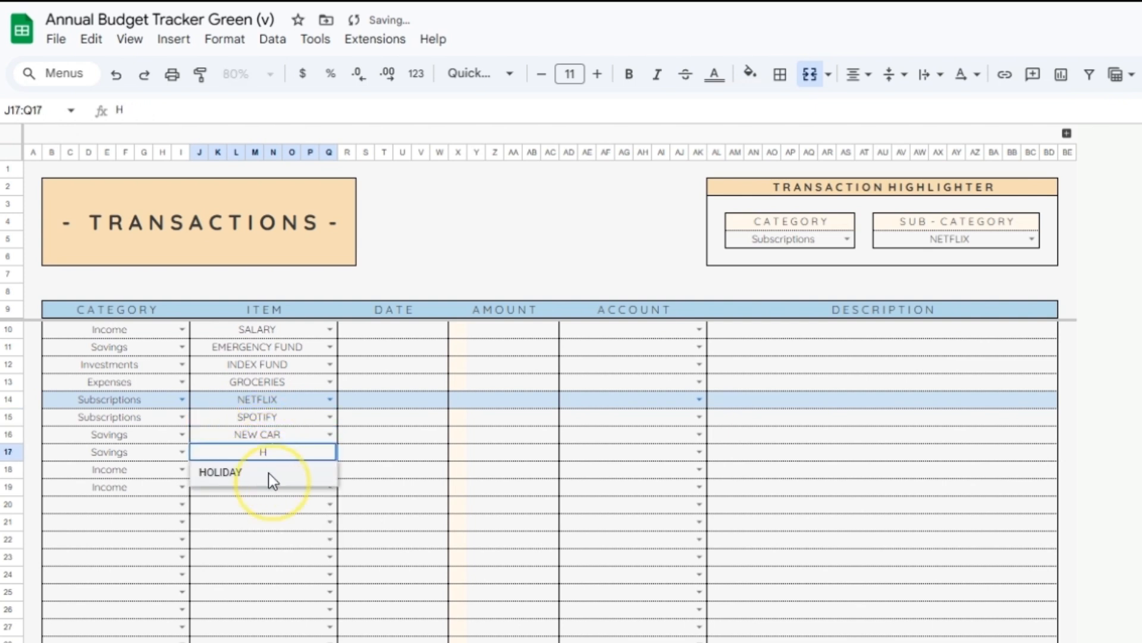
pyautogui.click(269, 472)
# Choose BUSINESS INCOME and SIDE HUSTLE as the items for the Income transactions in rows 18 and 19.
pyautogui.click(272, 475)
pyautogui.write('B')
pyautogui.click(271, 489)
pyautogui.click(270, 487)
pyautogui.write('S')
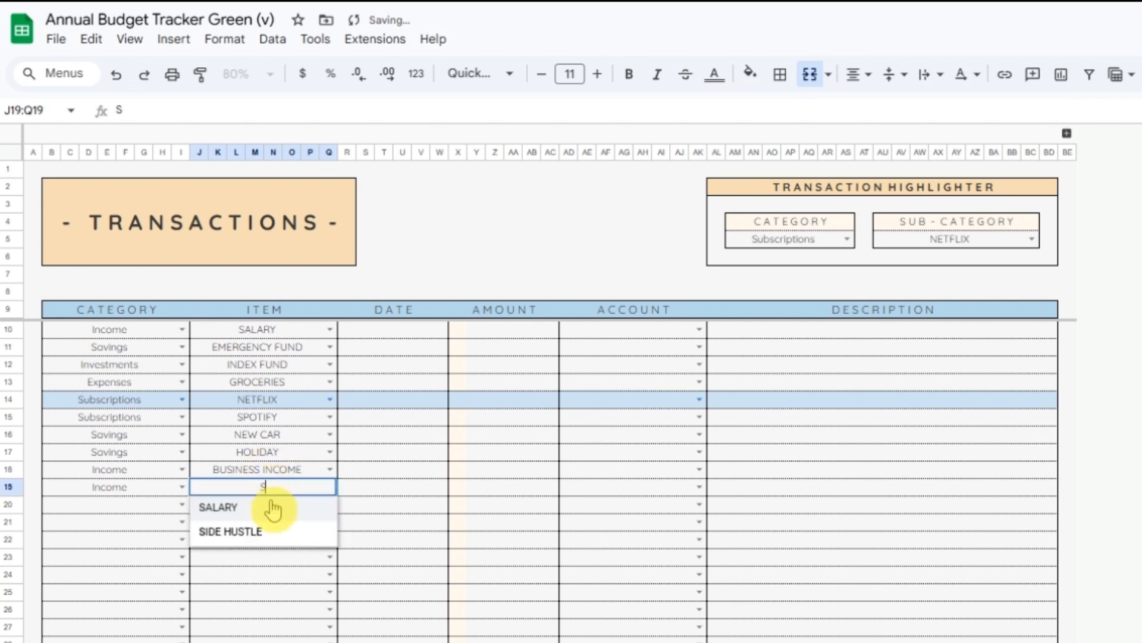
pyautogui.click(268, 531)
# Set the date of the SALARY transaction to January 03, 2025.
pyautogui.click(405, 339)
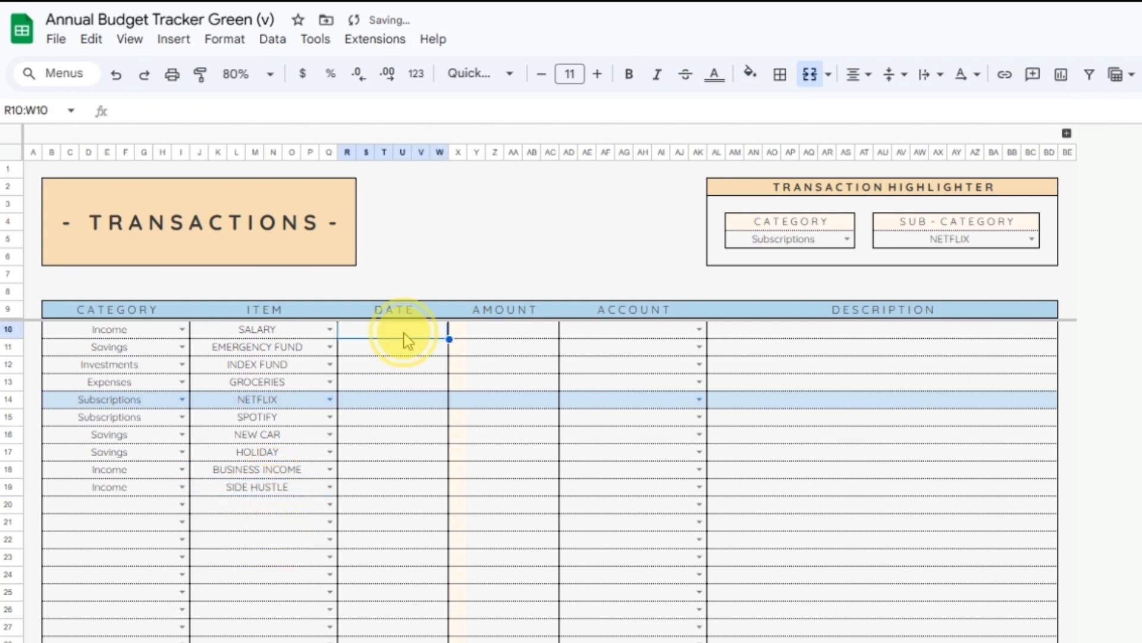
pyautogui.doubleClick(405, 341)
pyautogui.click(447, 357)
pyautogui.click(446, 357)
pyautogui.click(446, 357)
pyautogui.click(446, 357)
pyautogui.click(420, 410)
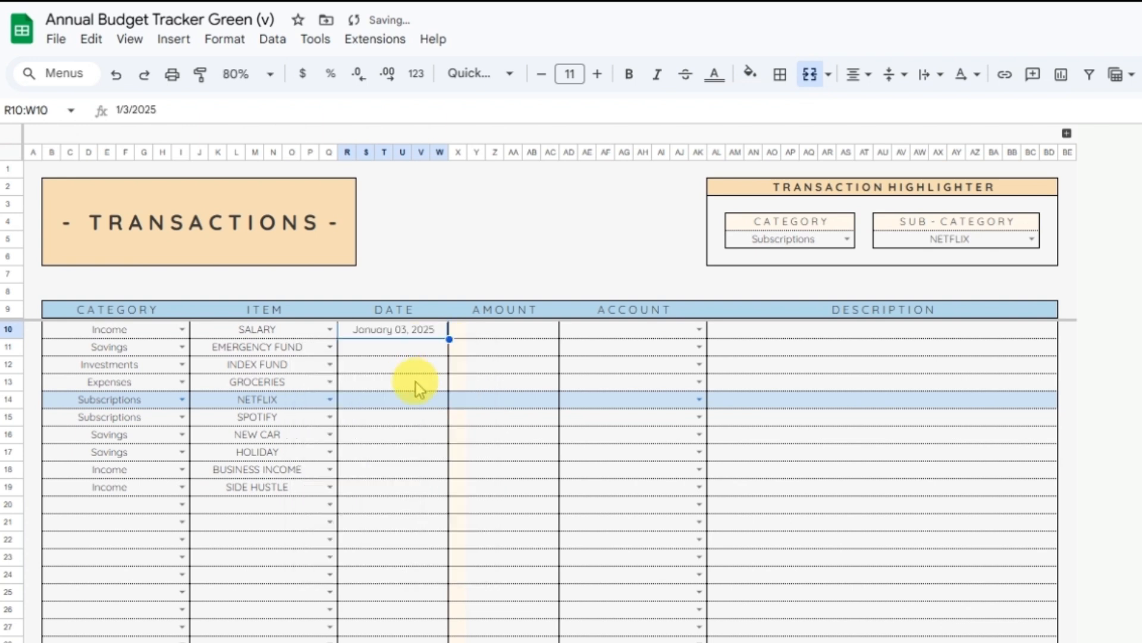
# Date the EMERGENCY FUND transaction January 05, 2025 and the INDEX FUND transaction January 06, 2025.
pyautogui.doubleClick(401, 345)
pyautogui.click(469, 426)
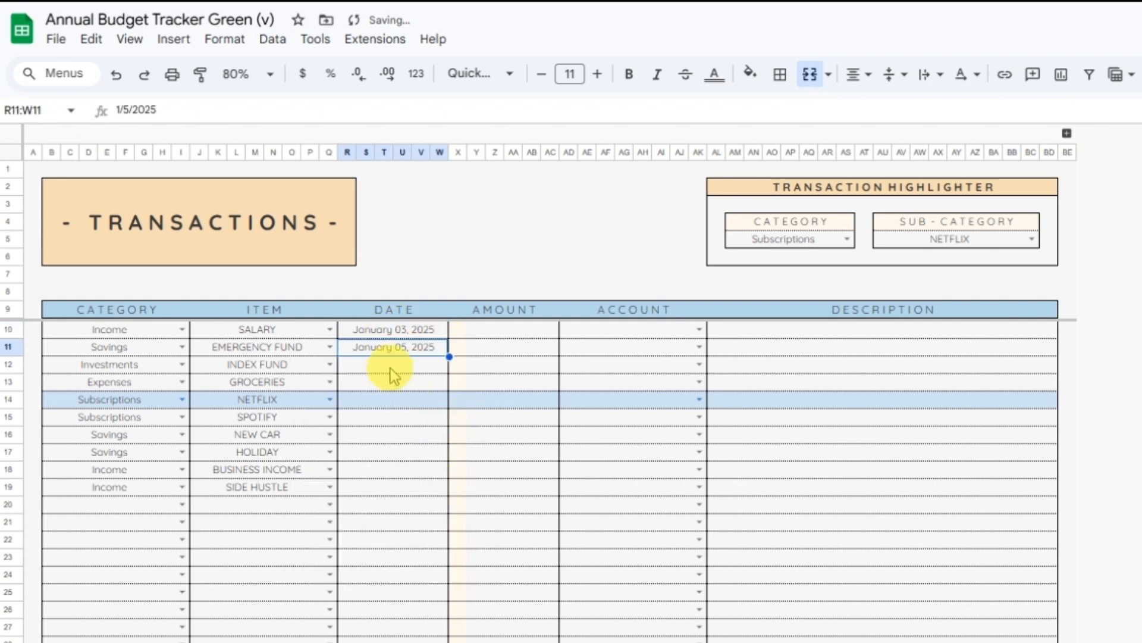
pyautogui.doubleClick(391, 368)
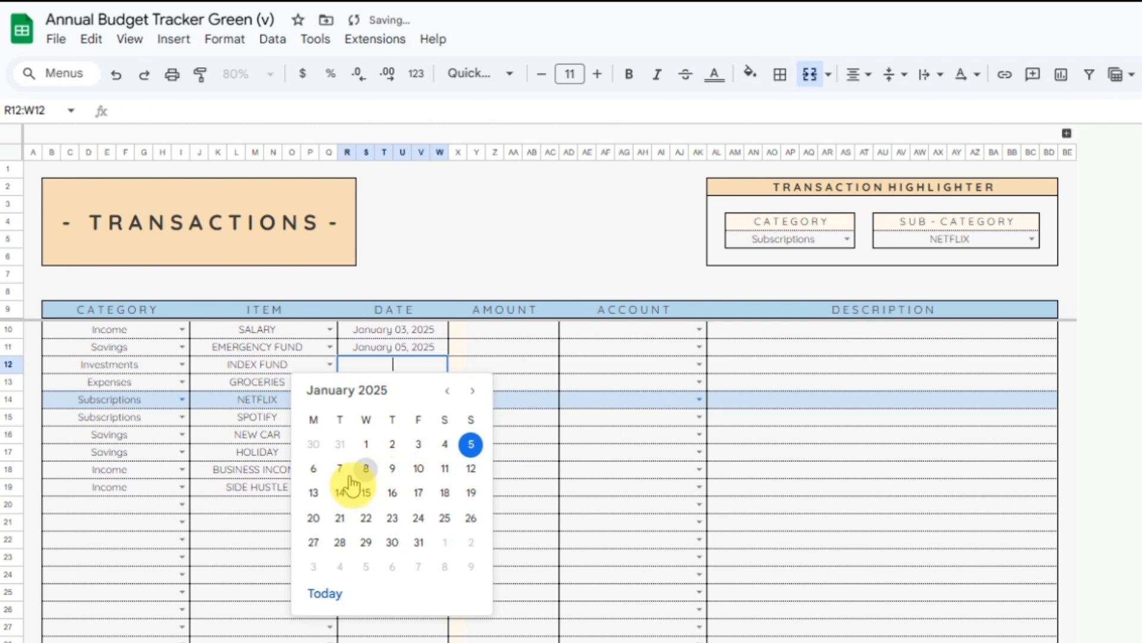
pyautogui.click(314, 476)
# Date the GROCERIES transaction January 05, 2025 and the NETFLIX transaction January 09, 2025.
pyautogui.doubleClick(405, 384)
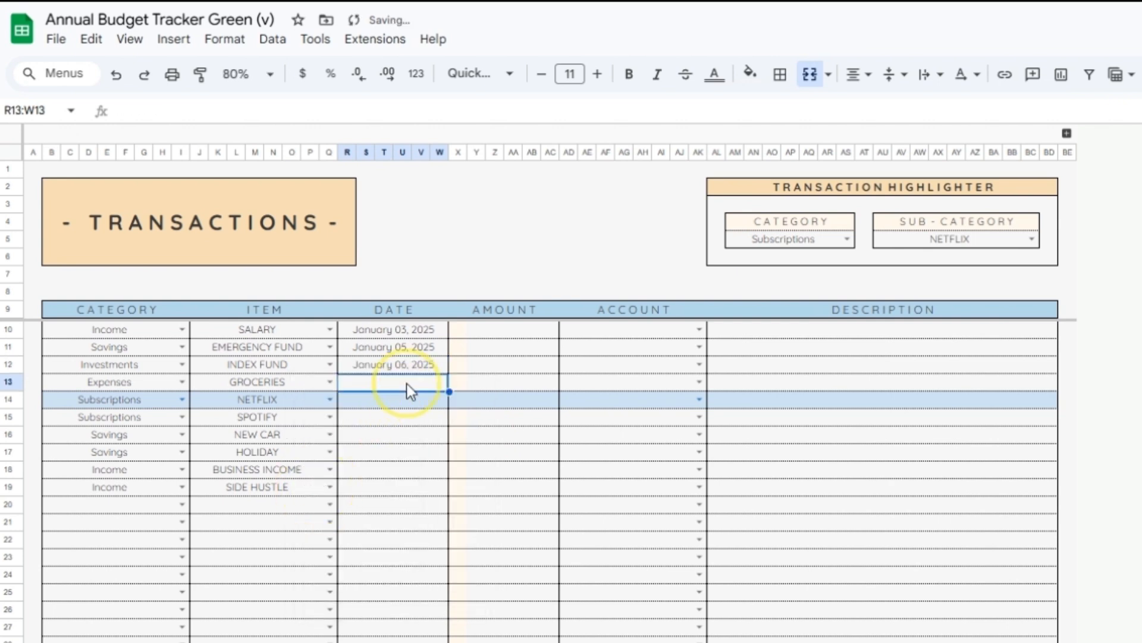
pyautogui.click(470, 461)
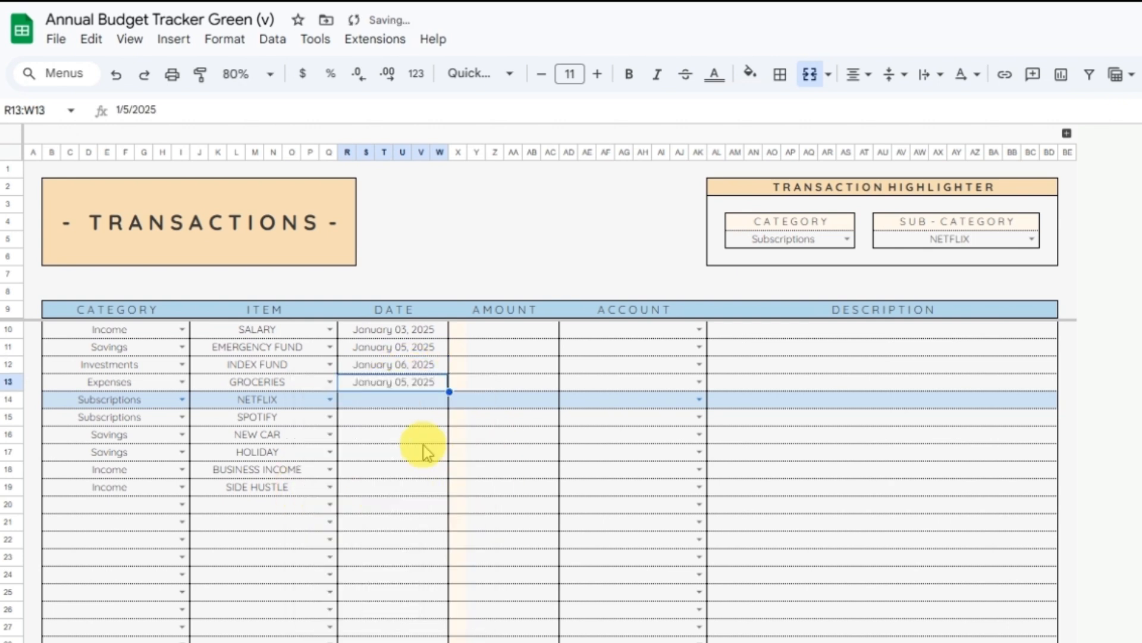
pyautogui.click(400, 402)
pyautogui.doubleClick(400, 401)
pyautogui.click(392, 503)
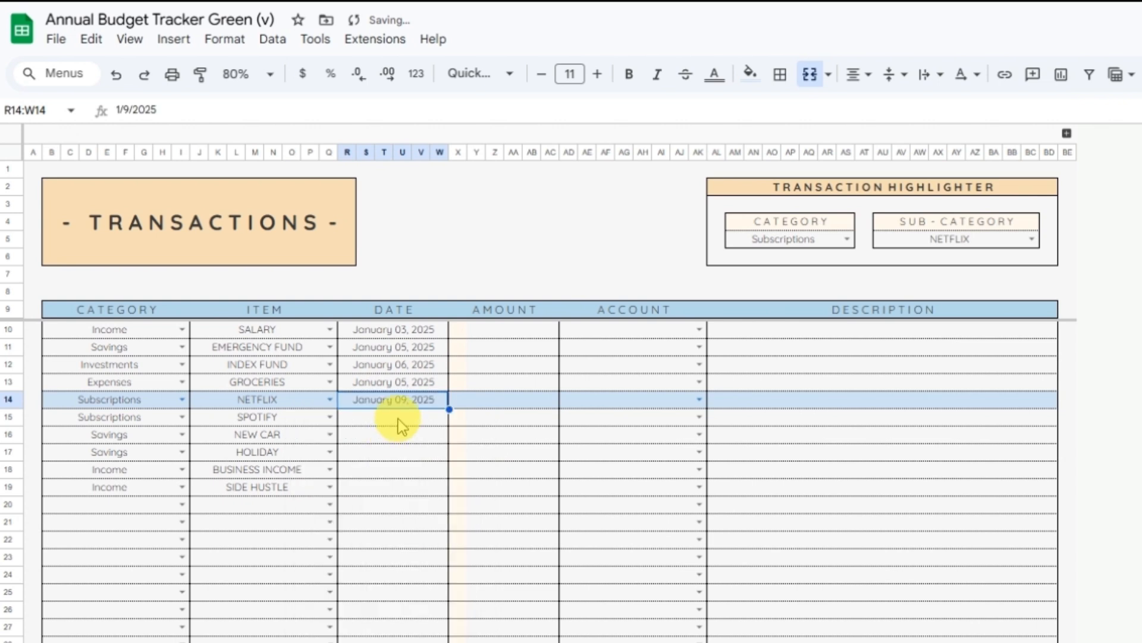
# Date the SPOTIFY transaction January 09, 2025 and the NEW CAR transaction January 21, 2025.
pyautogui.click(403, 421)
pyautogui.doubleClick(402, 421)
pyautogui.click(391, 520)
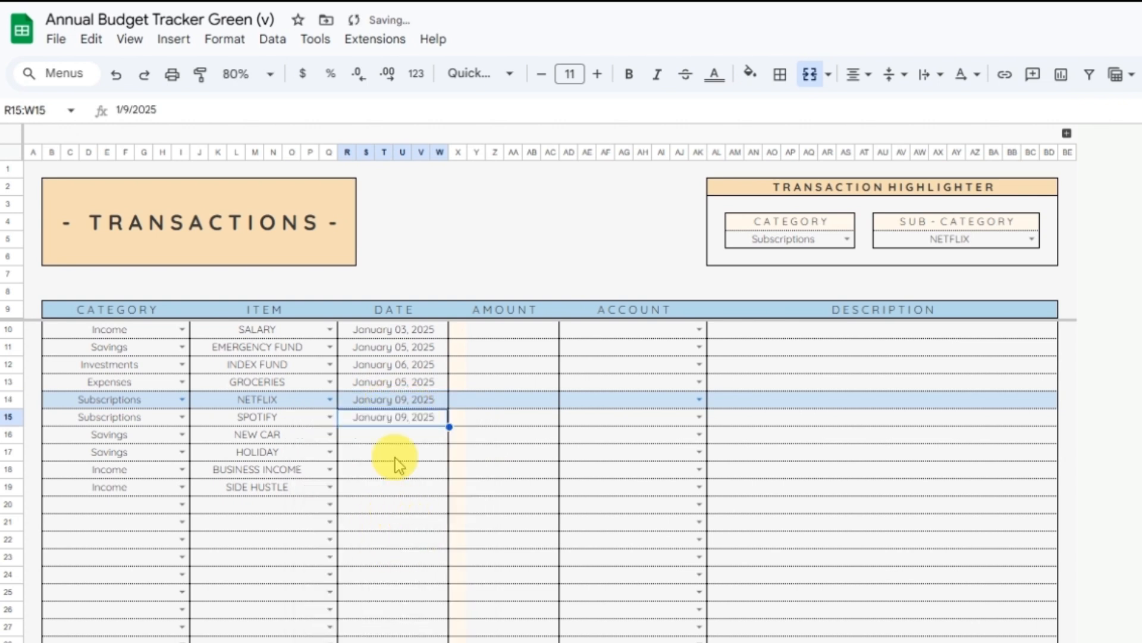
pyautogui.click(395, 437)
pyautogui.doubleClick(396, 438)
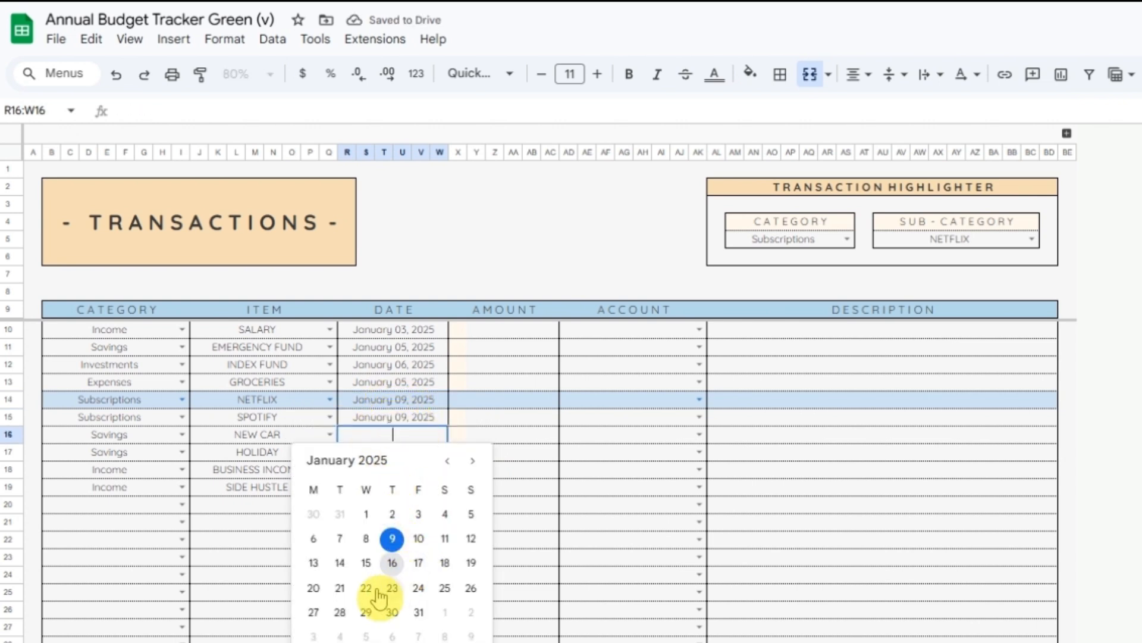
pyautogui.click(340, 589)
# Date the HOLIDAY transaction January 15, 2025 and the BUSINESS INCOME transaction January 17, 2025.
pyautogui.click(403, 458)
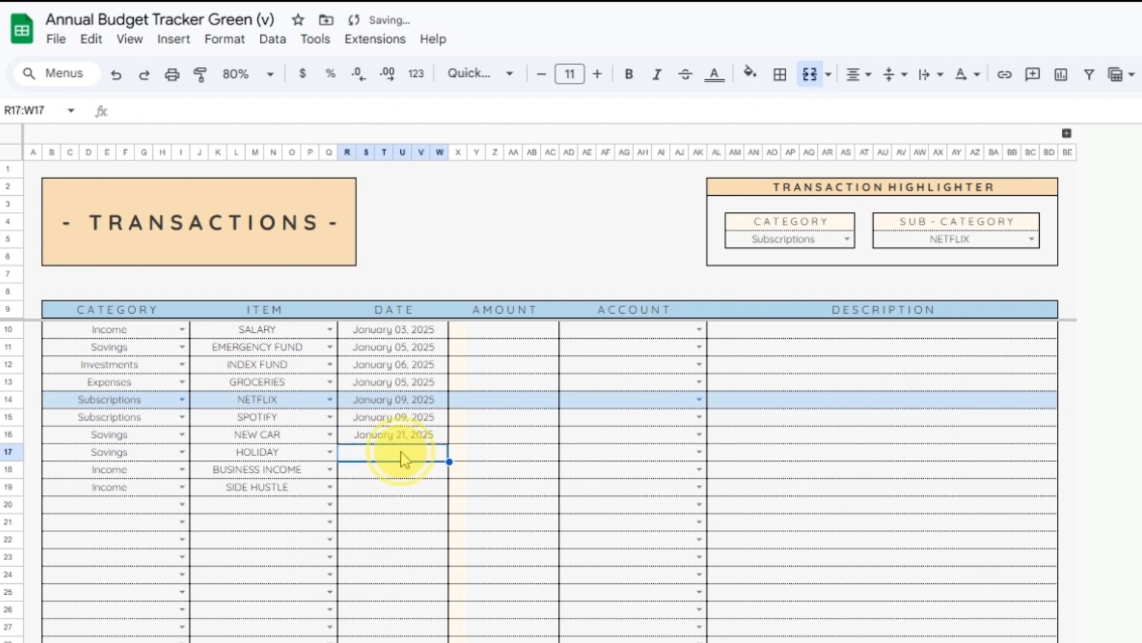
pyautogui.doubleClick(401, 459)
pyautogui.click(365, 582)
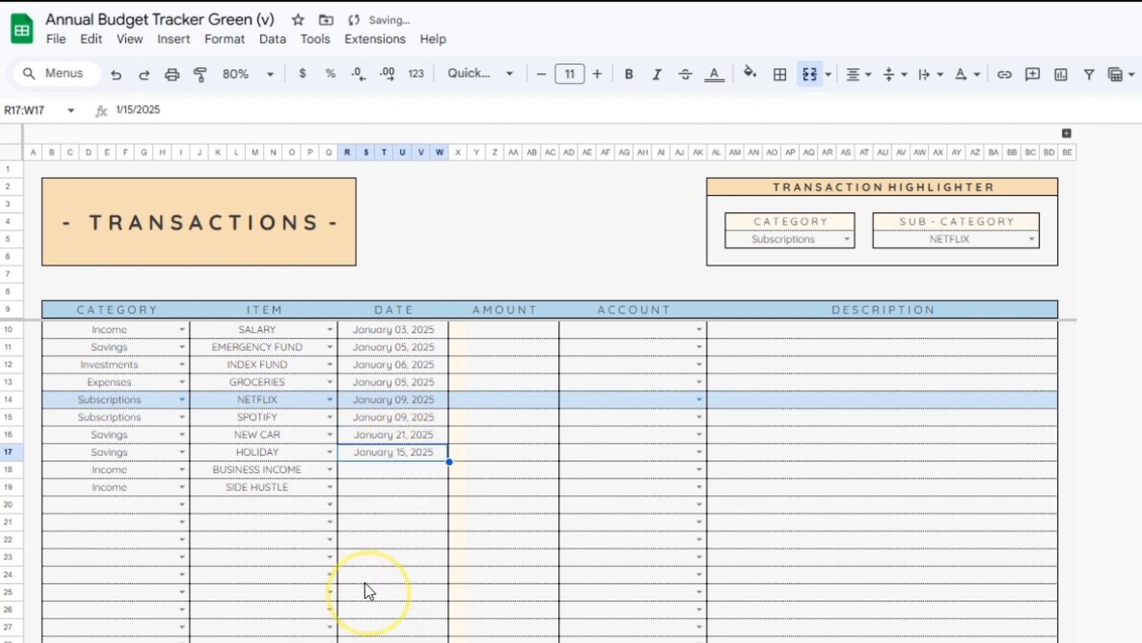
pyautogui.click(404, 472)
pyautogui.doubleClick(405, 472)
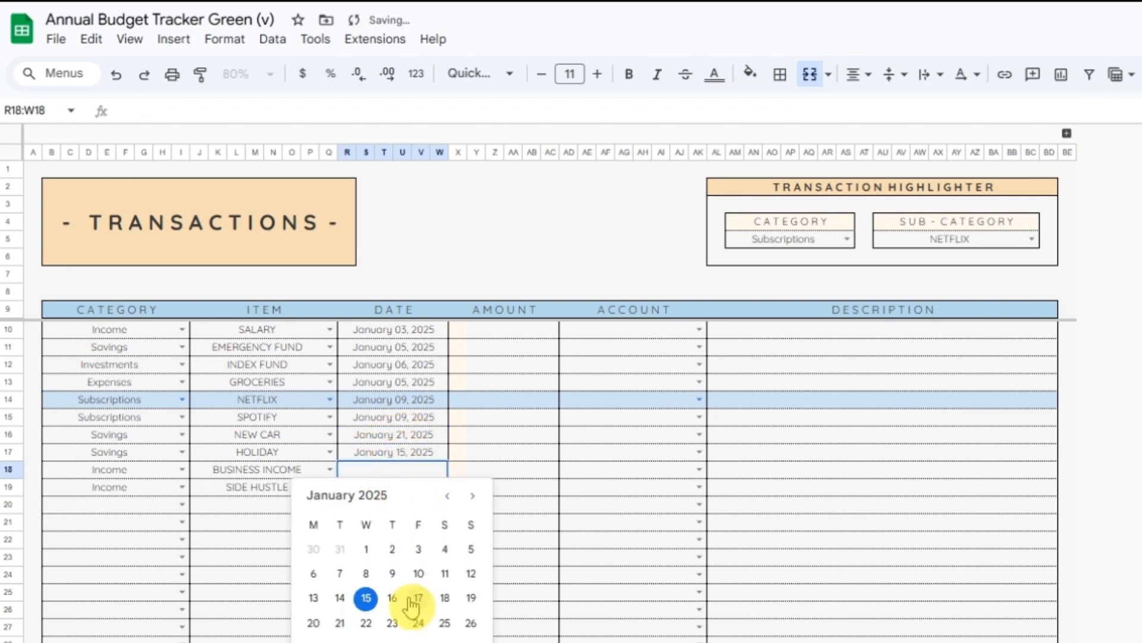
pyautogui.click(417, 597)
# Set the date of the SIDE HUSTLE transaction to January 19, 2025.
pyautogui.click(402, 487)
pyautogui.doubleClick(403, 487)
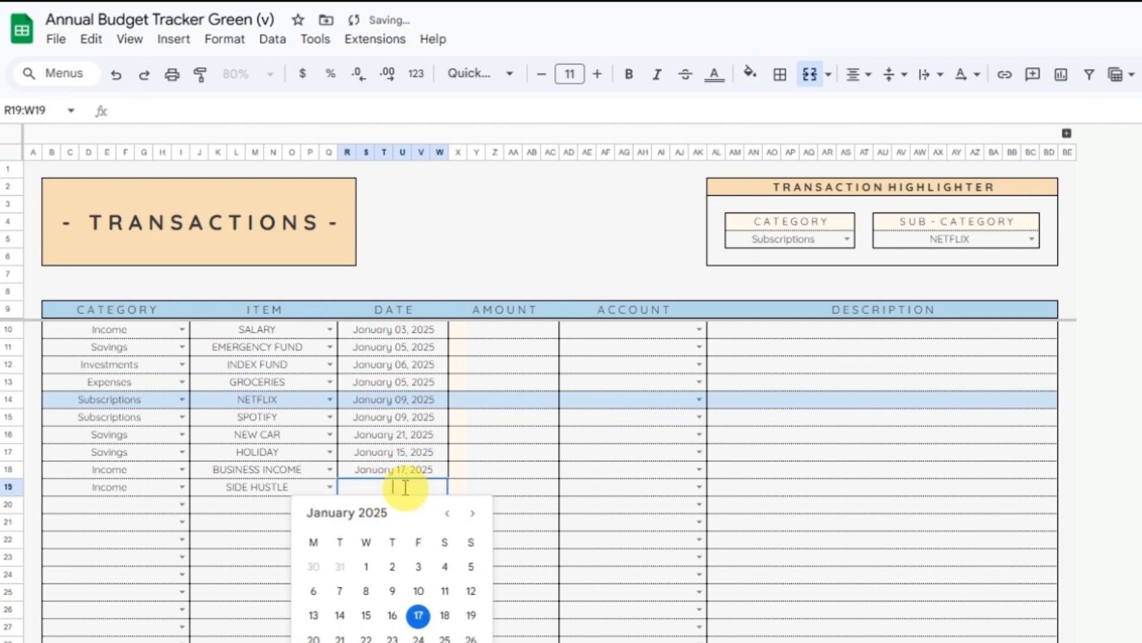
pyautogui.click(470, 615)
# Enter amounts of 3000 for SALARY, 200 for EMERGENCY FUND and 250 for INDEX FUND.
pyautogui.click(505, 333)
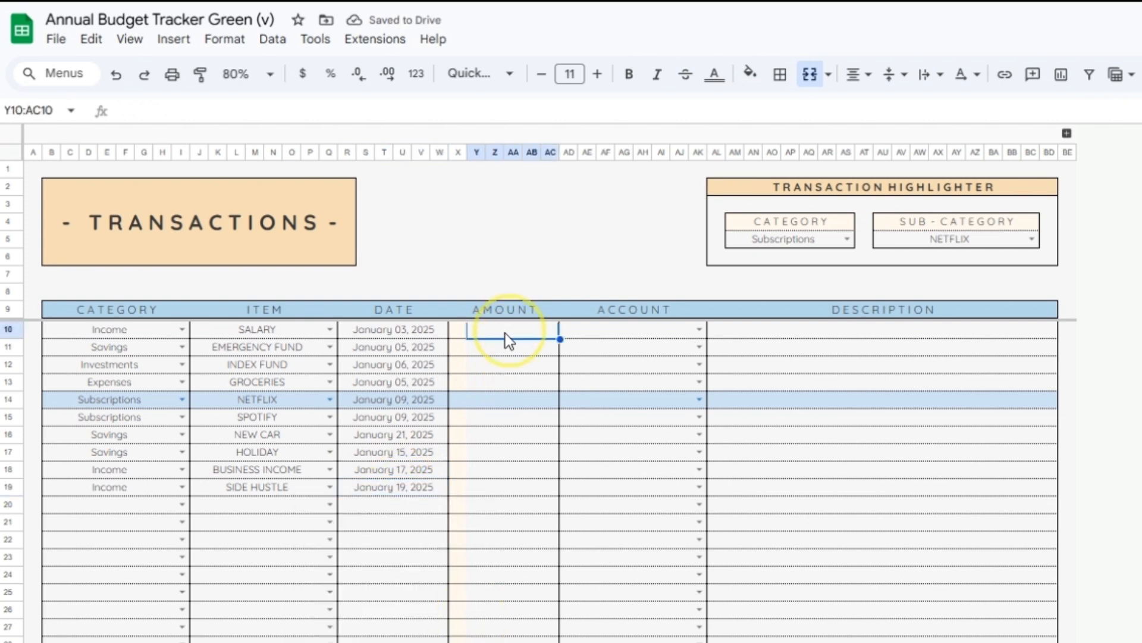
pyautogui.write('3000')
pyautogui.press('Return')
pyautogui.write('200')
pyautogui.press('Return')
pyautogui.write('250')
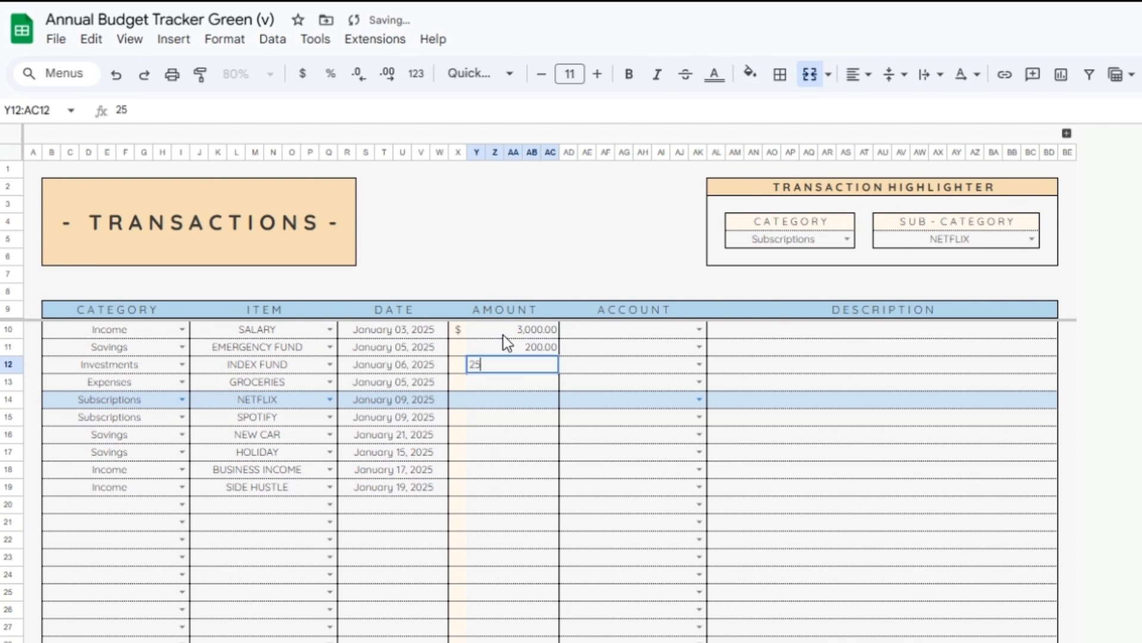
pyautogui.press('Return')
# Enter amounts of 80 for GROCERIES, 14.99 for NETFLIX and 10.99 for SPOTIFY.
pyautogui.write('80')
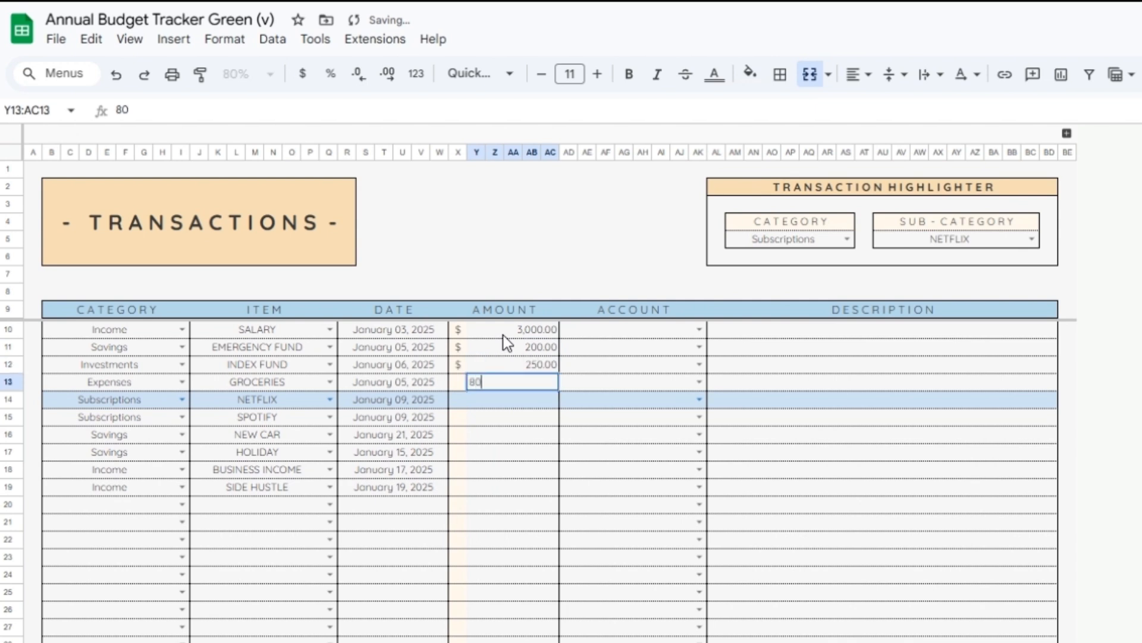
pyautogui.press('Return')
pyautogui.write('14.99')
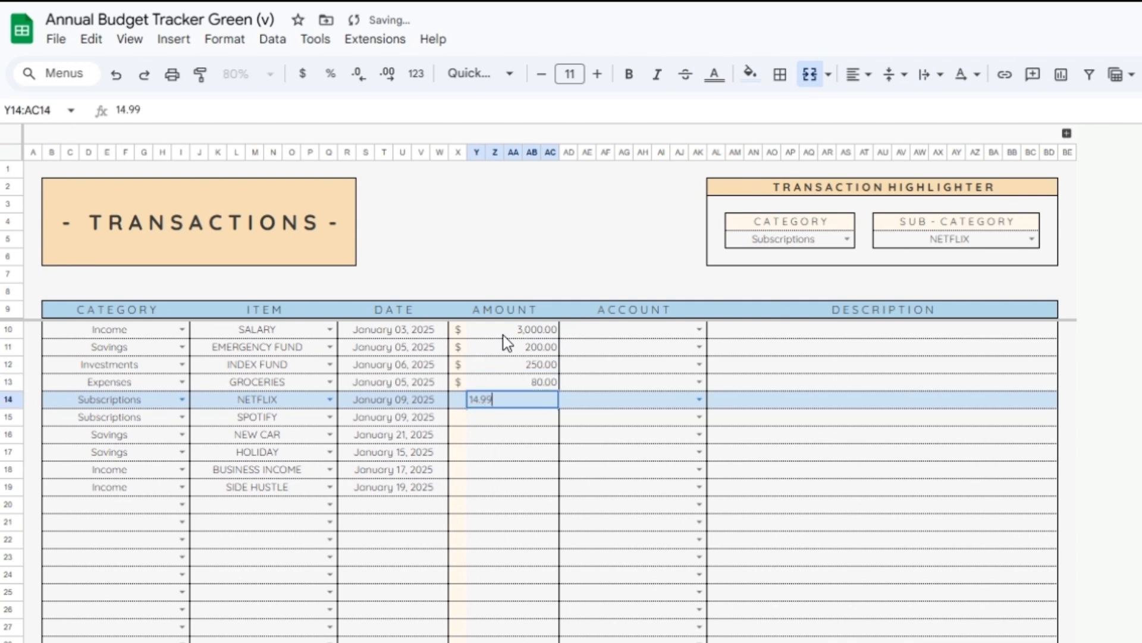
pyautogui.press('Return')
pyautogui.write('10.99')
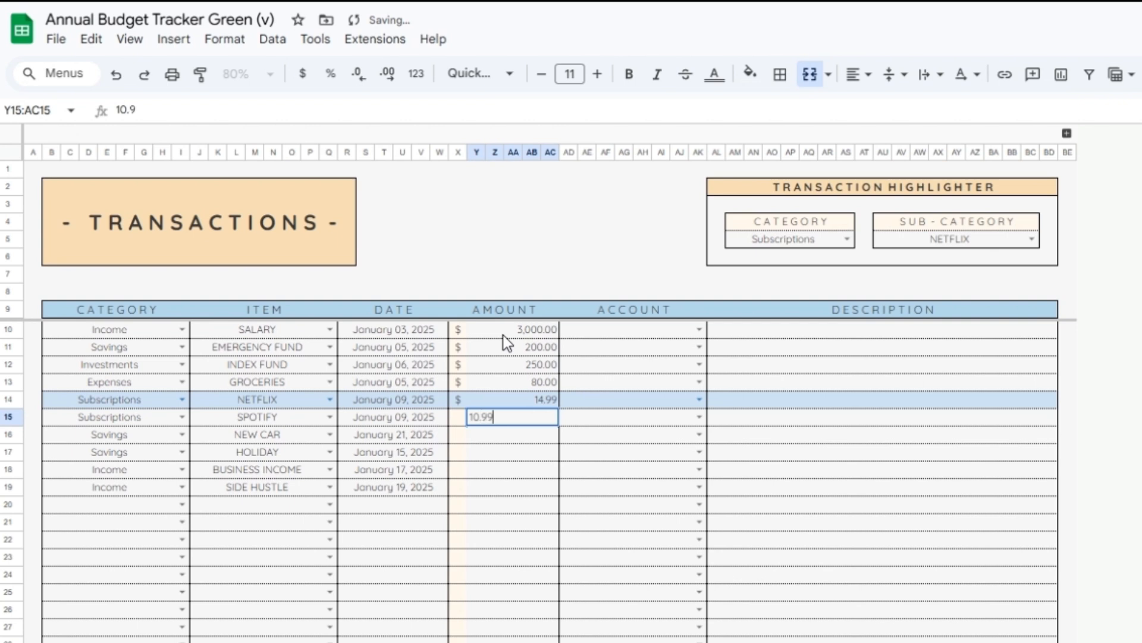
pyautogui.press('Return')
# Enter amounts of 250 for NEW CAR, 300 for HOLIDAY, 1700 for BUSINESS INCOME and 1000 for SIDE HUSTLE.
pyautogui.write('250')
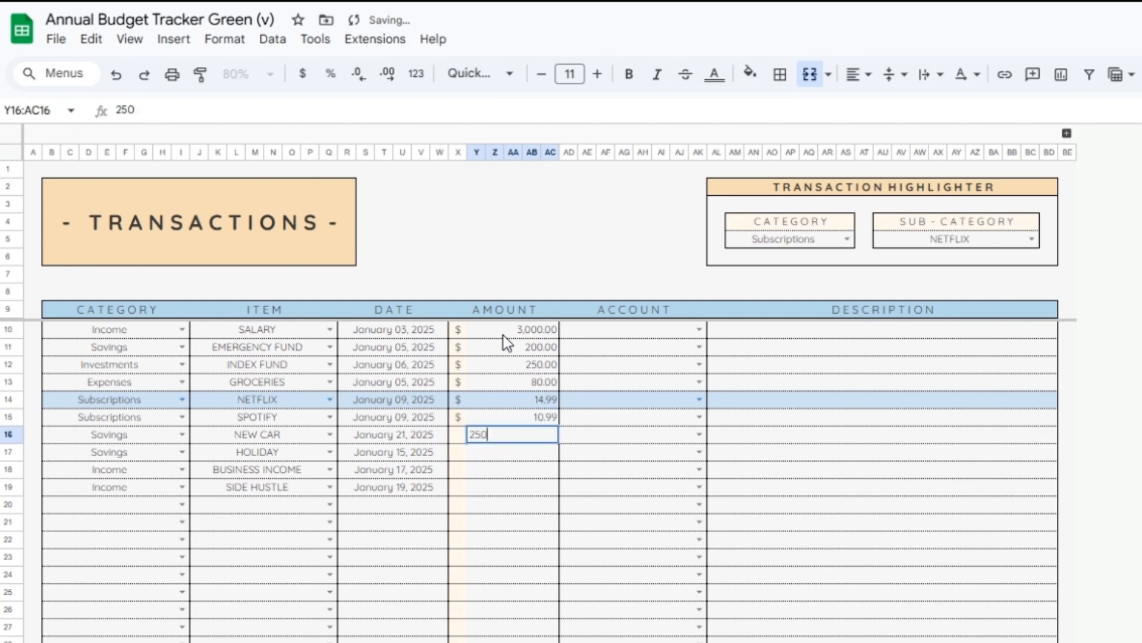
pyautogui.press('Return')
pyautogui.write('300')
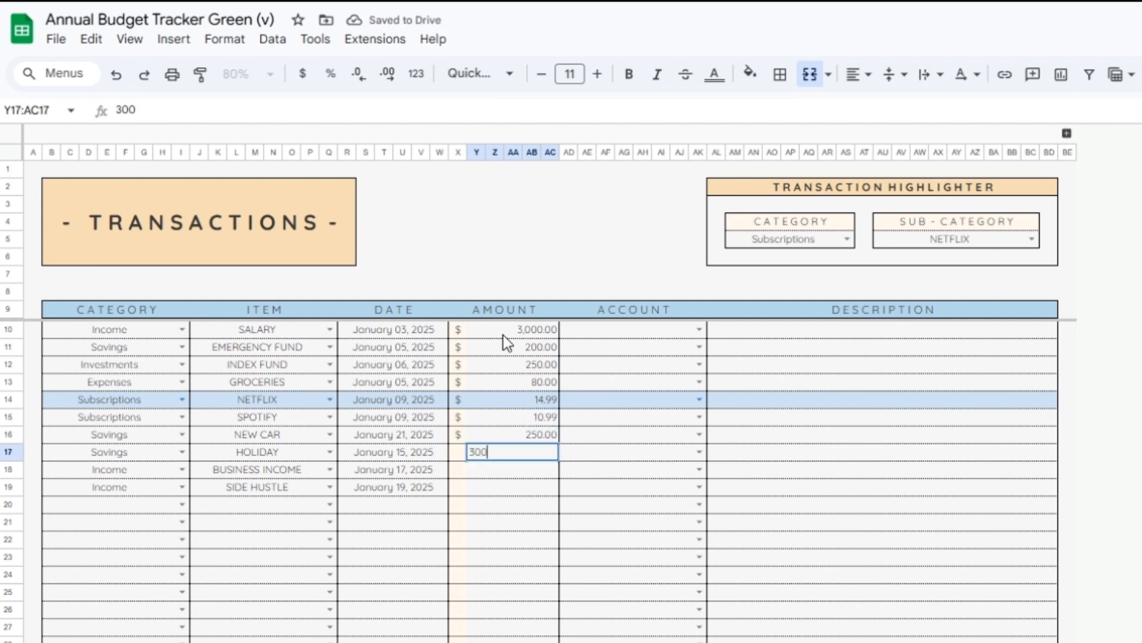
pyautogui.press('Return')
pyautogui.write('1700')
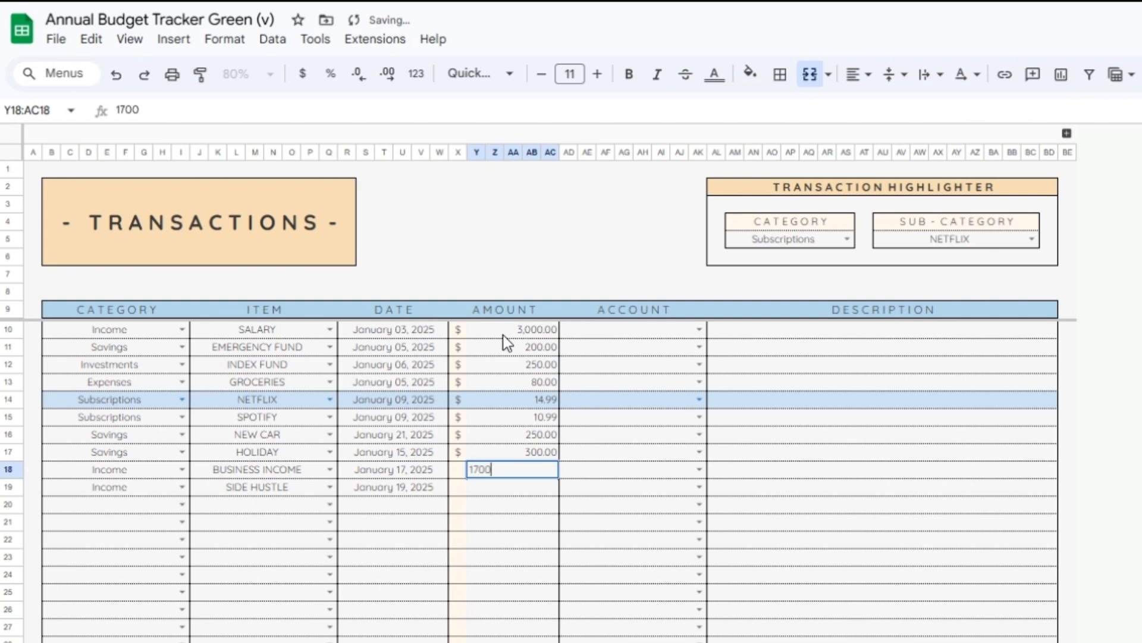
pyautogui.press('Return')
pyautogui.write('1000')
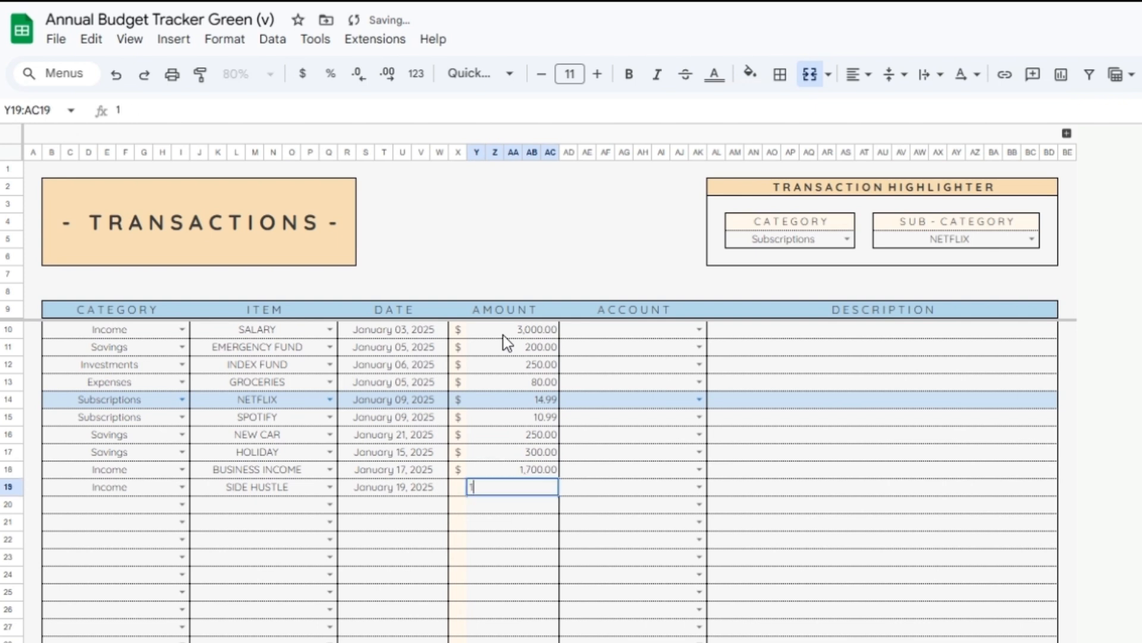
# Assign account BANK 1 to the SALARY and EMERGENCY FUND transactions and BANK 2 to INDEX FUND.
pyautogui.click(615, 333)
pyautogui.write('1')
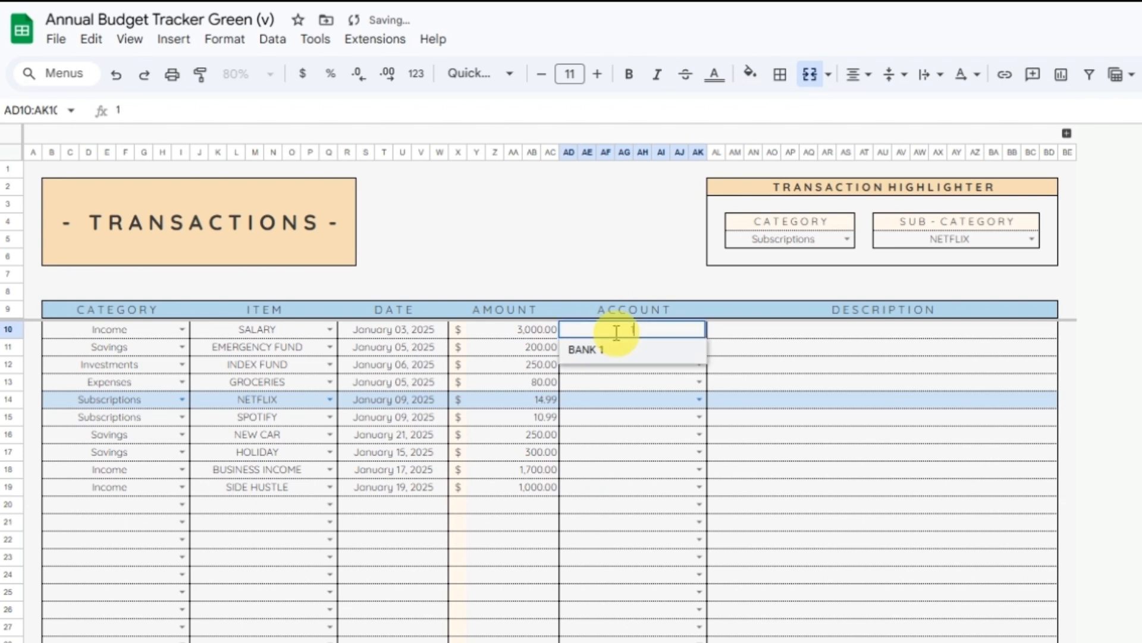
pyautogui.press('Return')
pyautogui.write('1')
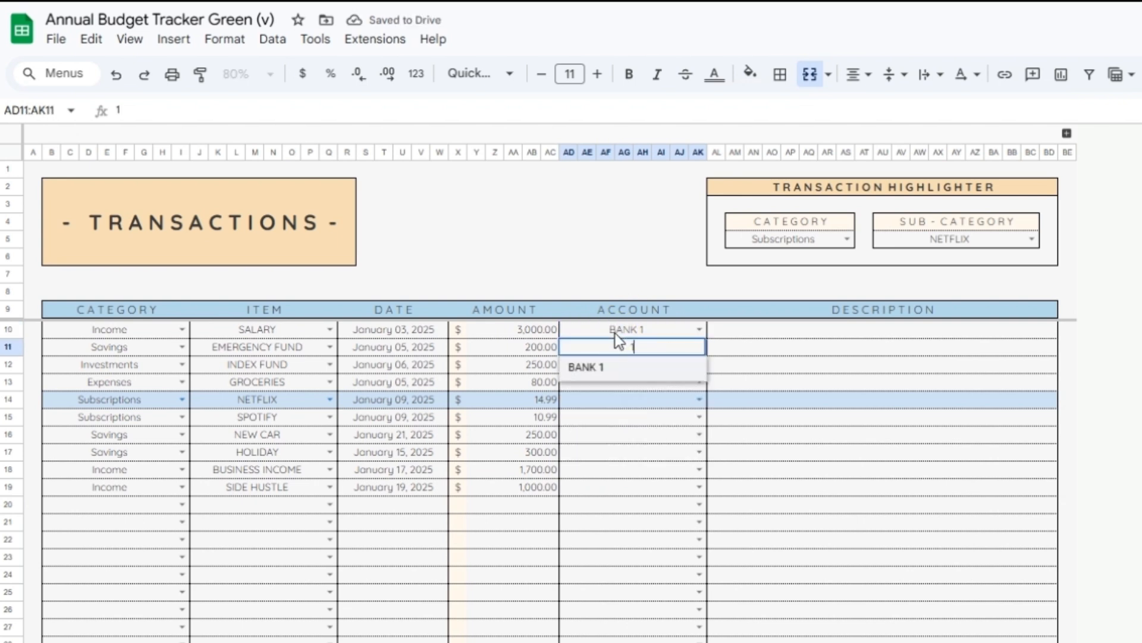
pyautogui.press('Return')
pyautogui.write('2')
pyautogui.press('Return')
# Assign account BANK 1 to the GROCERIES, NETFLIX and SPOTIFY transactions.
pyautogui.write('1')
pyautogui.press('Return')
pyautogui.write('1')
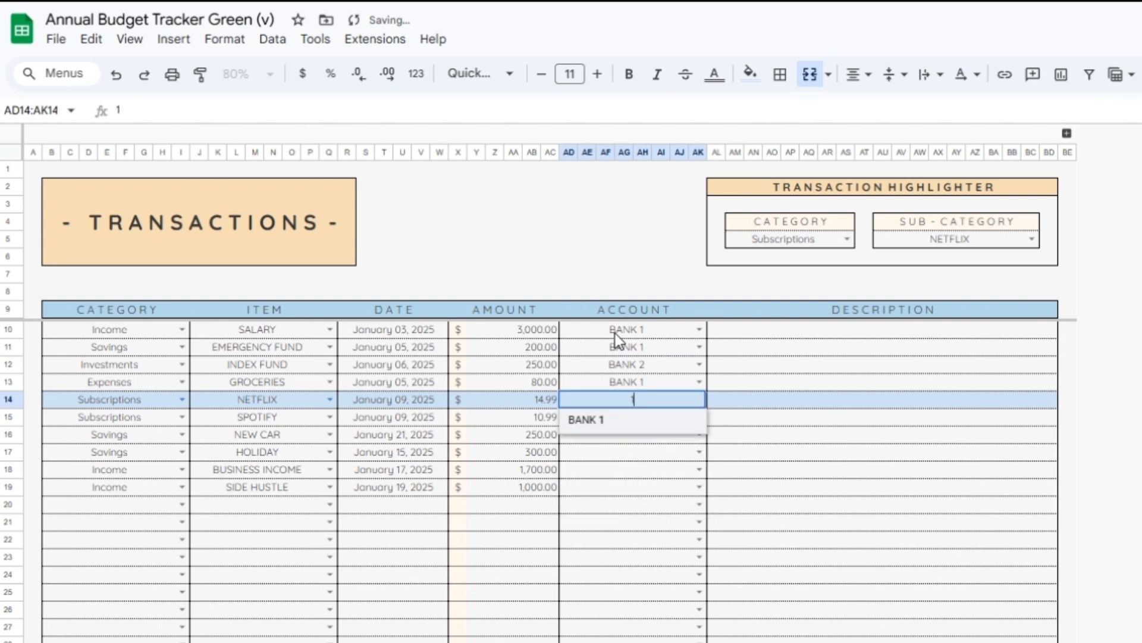
pyautogui.press('Return')
pyautogui.write('1')
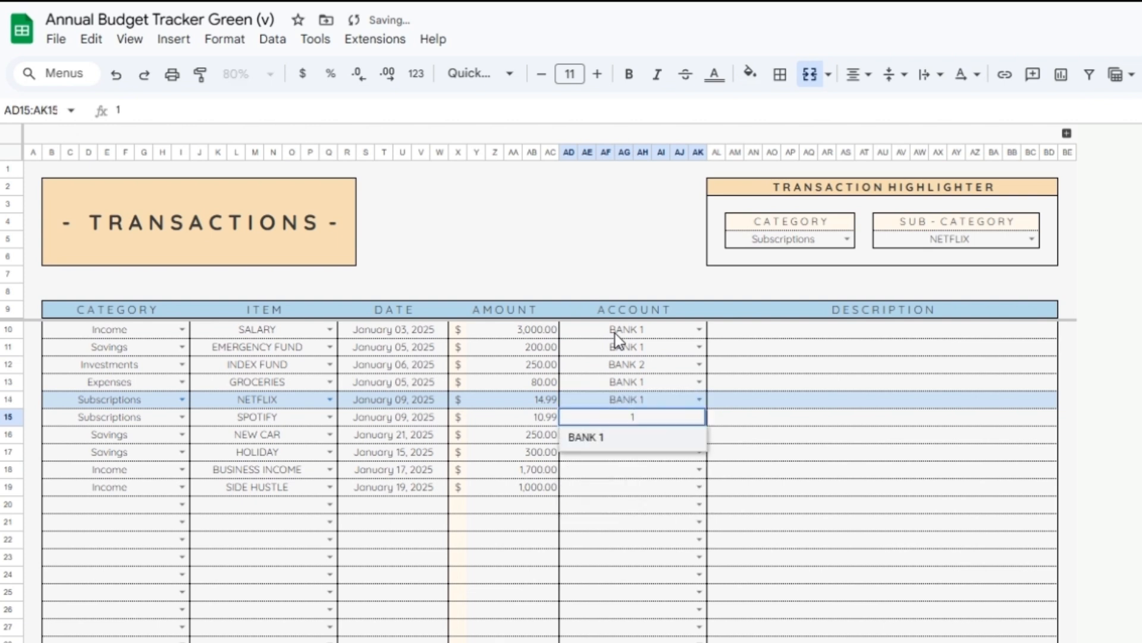
pyautogui.press('Return')
# Assign account BANK 2 to the NEW CAR, HOLIDAY and SIDE HUSTLE transactions and BANK 1 to BUSINESS INCOME.
pyautogui.write('2')
pyautogui.press('Return')
pyautogui.write('2')
pyautogui.press('Return')
pyautogui.write('1')
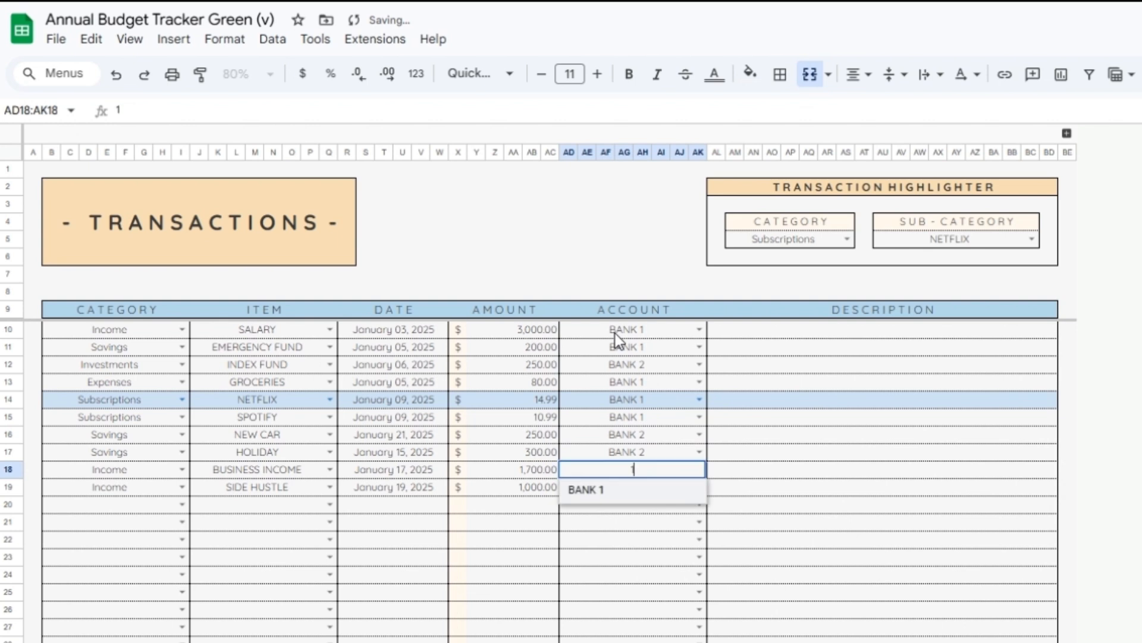
pyautogui.press('Return')
pyautogui.write('2')
pyautogui.press('Return')
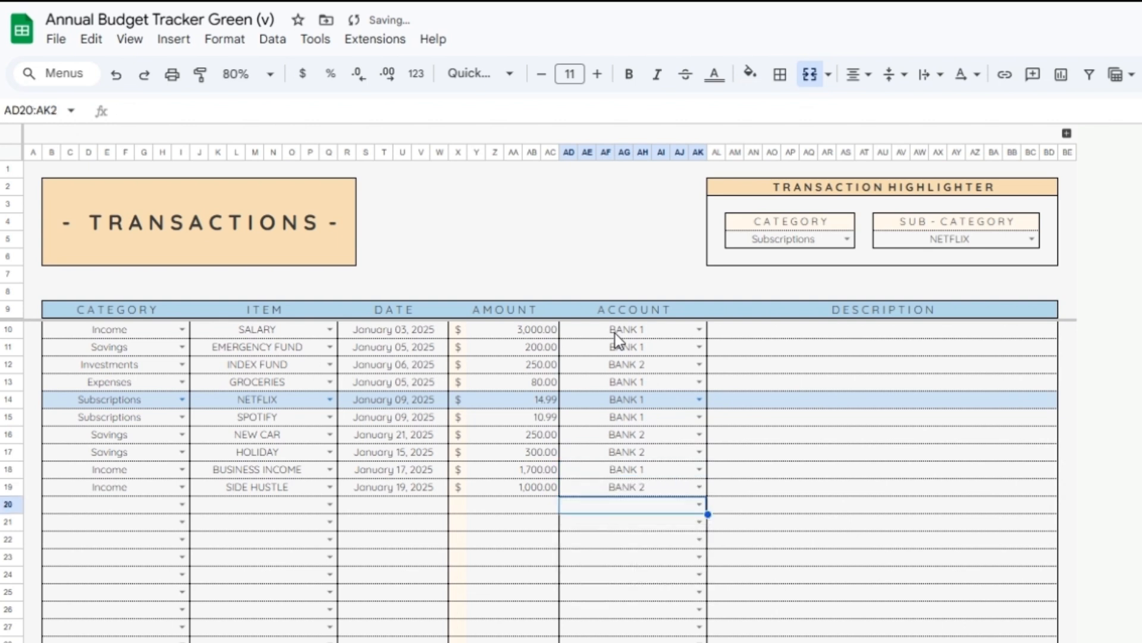
# Set the Transaction Highlighter to category Investments and sub-category INDEX FUND.
pyautogui.click(847, 239)
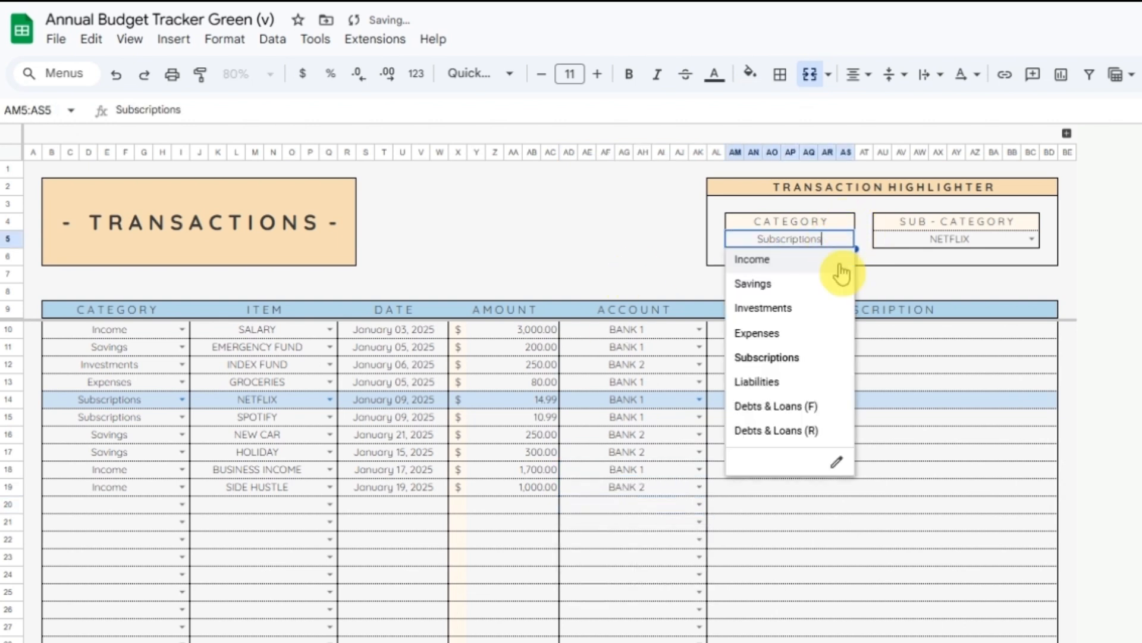
pyautogui.click(752, 308)
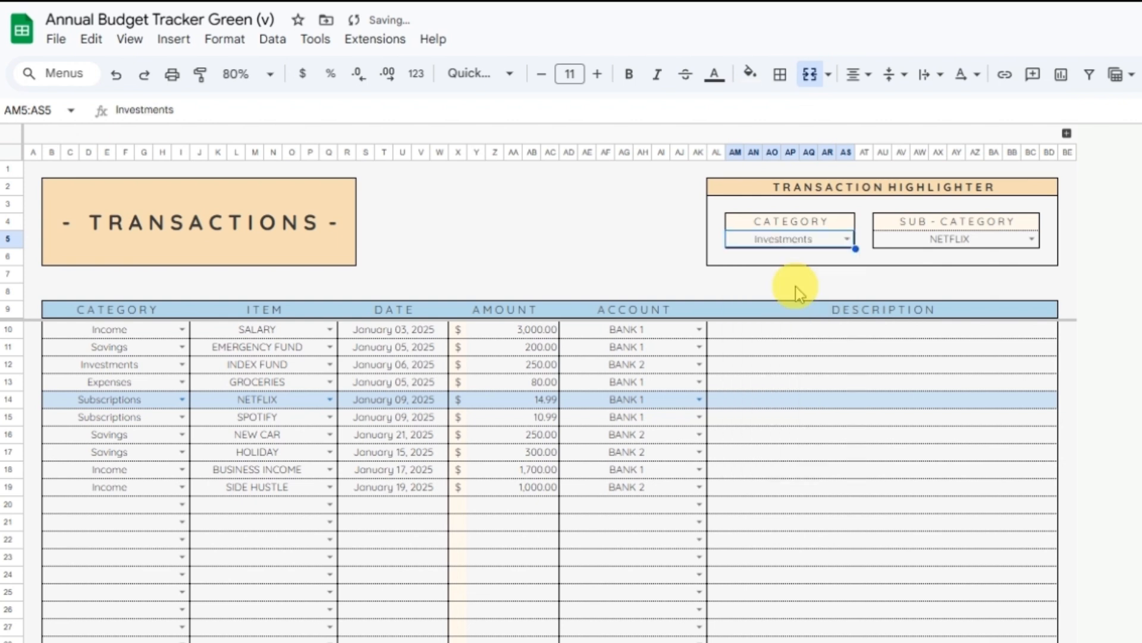
pyautogui.click(1032, 238)
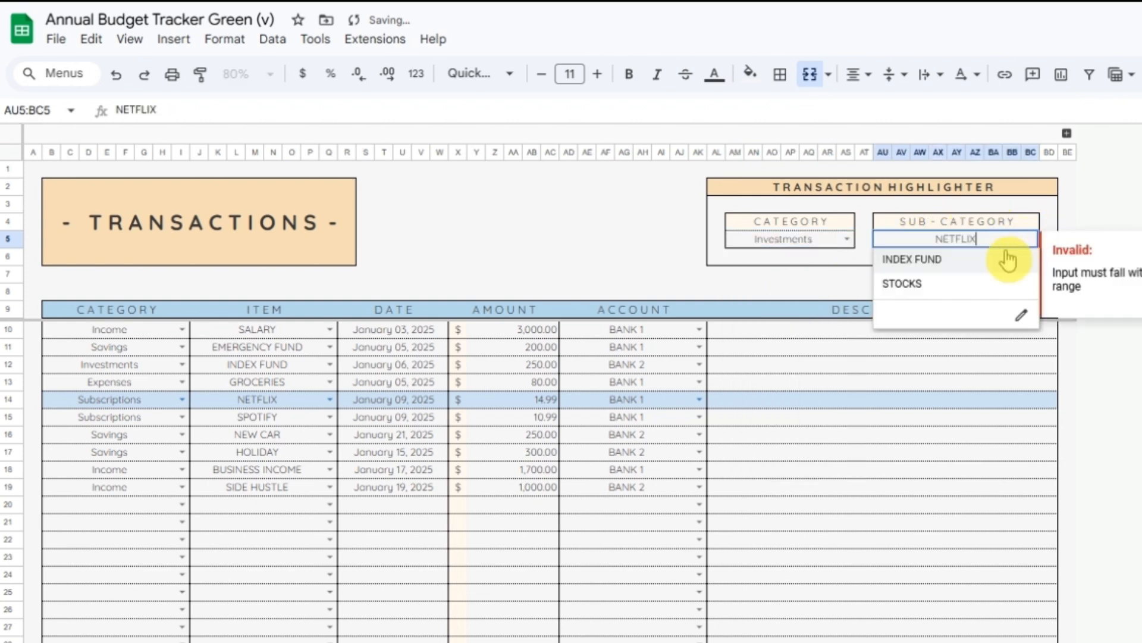
pyautogui.click(973, 261)
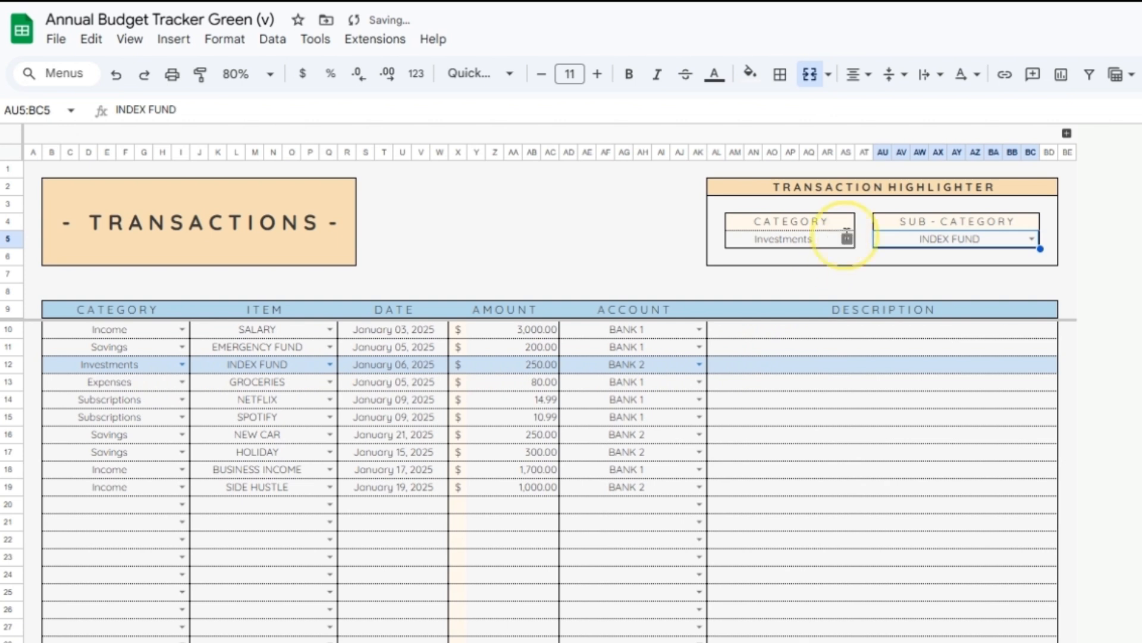
# Set the Transaction Highlighter to category Income and sub-category SALARY.
pyautogui.click(848, 239)
pyautogui.click(826, 263)
pyautogui.click(1031, 239)
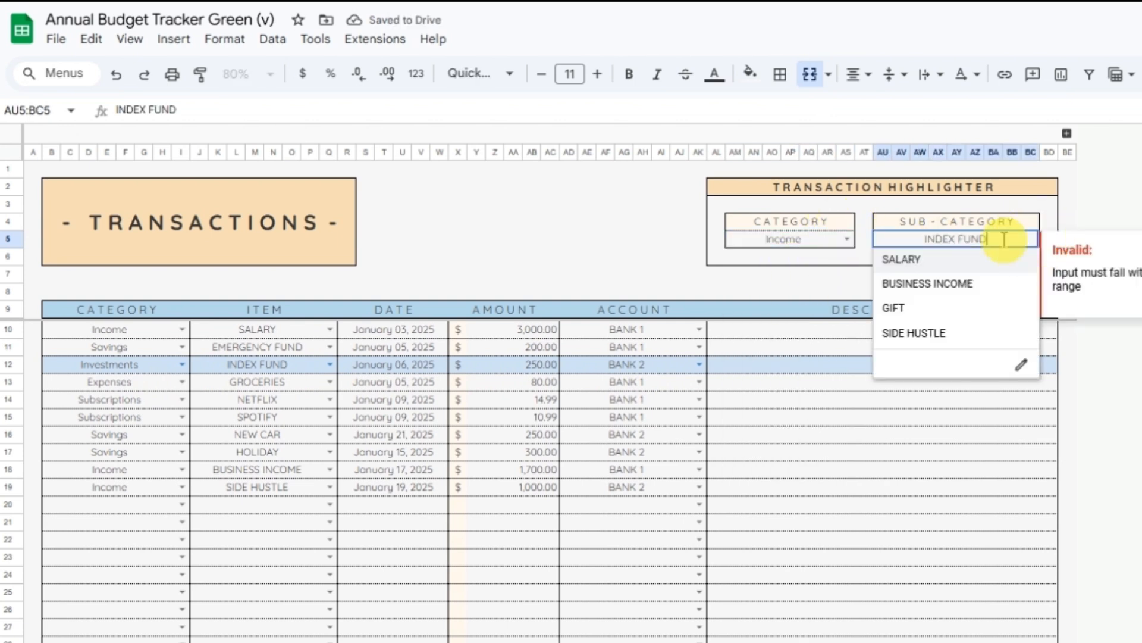
pyautogui.click(976, 257)
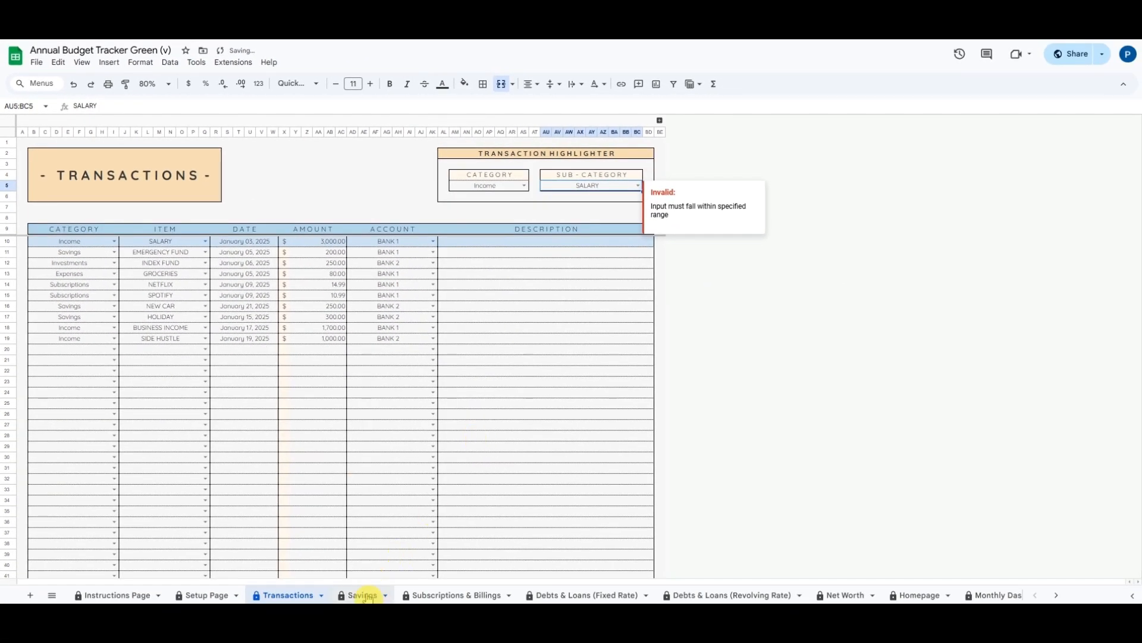
# On the Savings sheet, enter starting amounts of 250 for EMERGENCY FUND, 300 for NEW CAR and 200 for HOLIDAY.
pyautogui.click(364, 595)
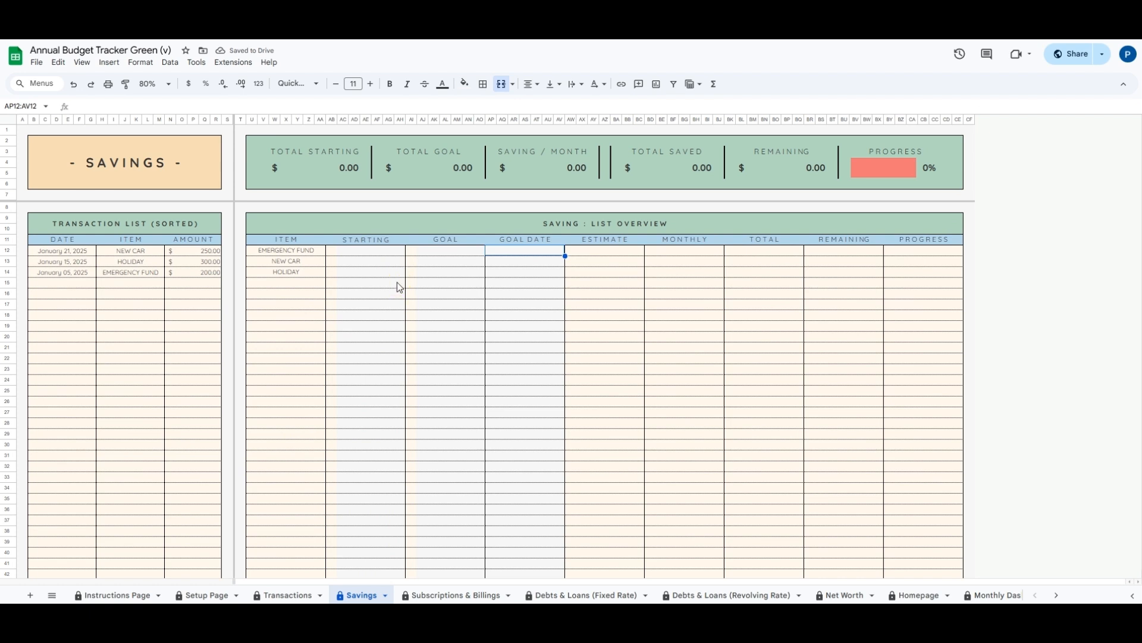
pyautogui.click(386, 255)
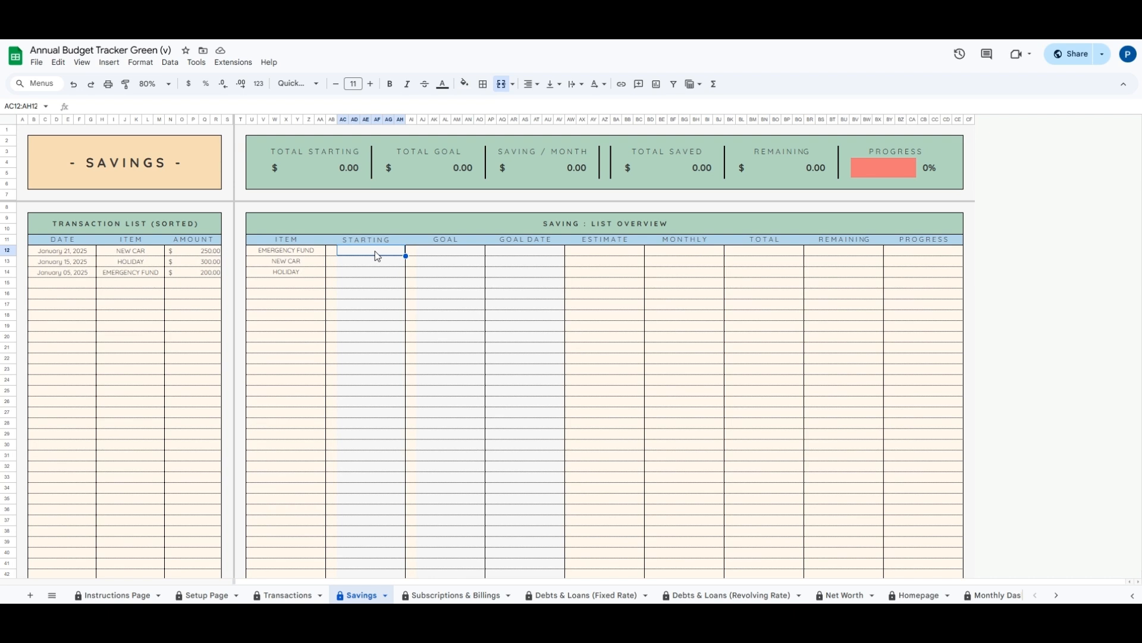
pyautogui.write('250')
pyautogui.press('Return')
pyautogui.write('300')
pyautogui.press('Return')
pyautogui.write('200')
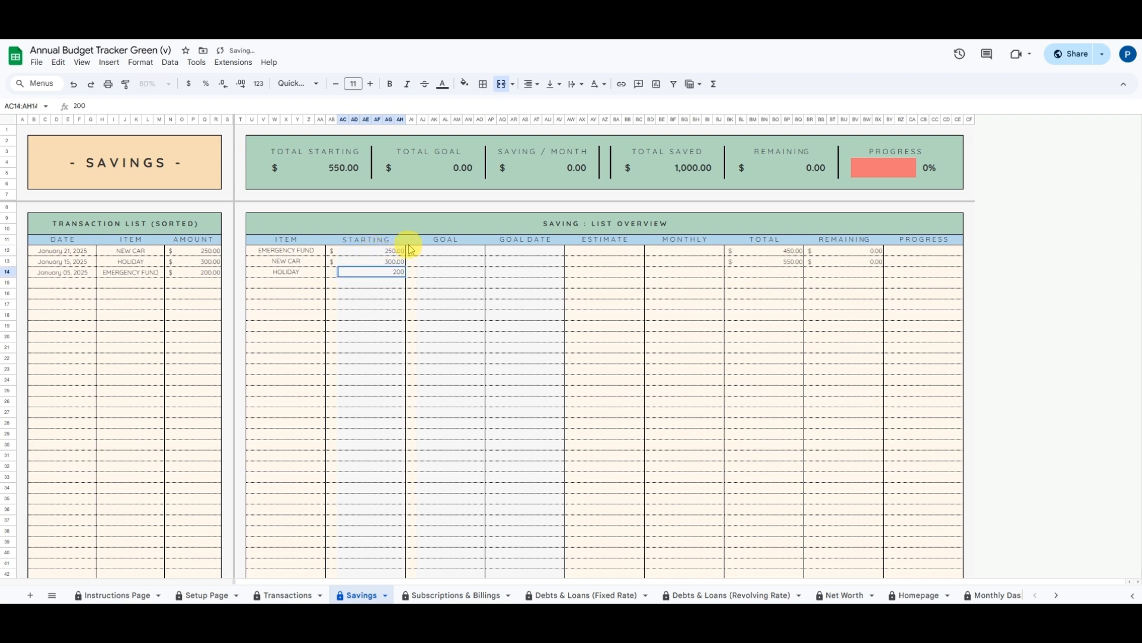
# Set the savings goals to 5,000 for EMERGENCY FUND, 3750 for NEW CAR and 4500 for HOLIDAY.
pyautogui.click(441, 251)
pyautogui.write('5,000')
pyautogui.press('Return')
pyautogui.write('3750')
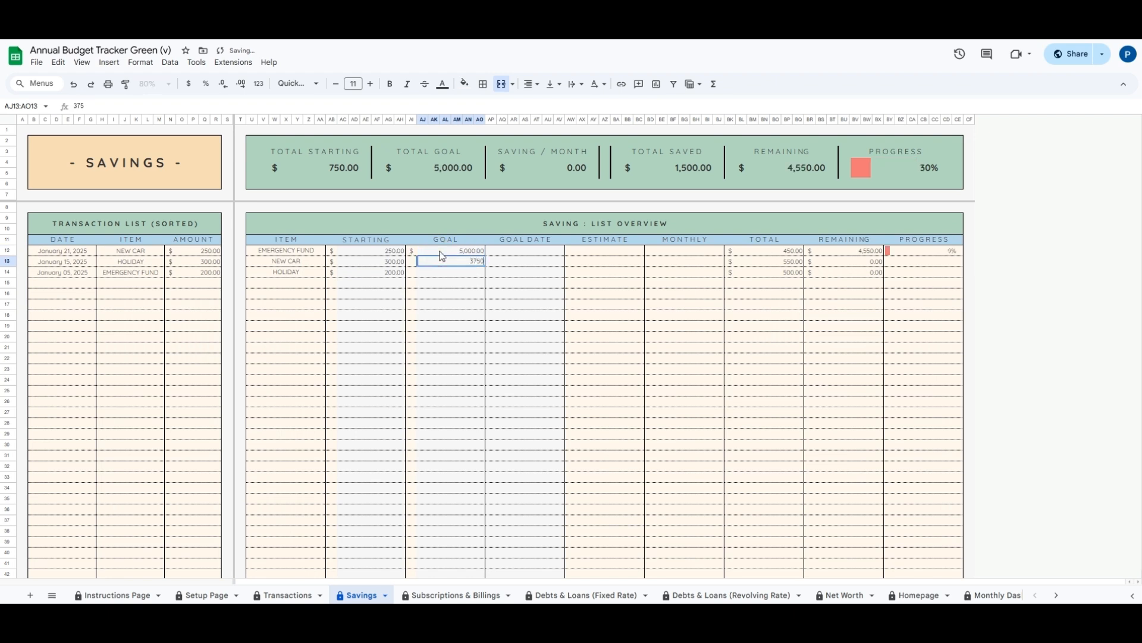
pyautogui.press('Return')
pyautogui.write('4500')
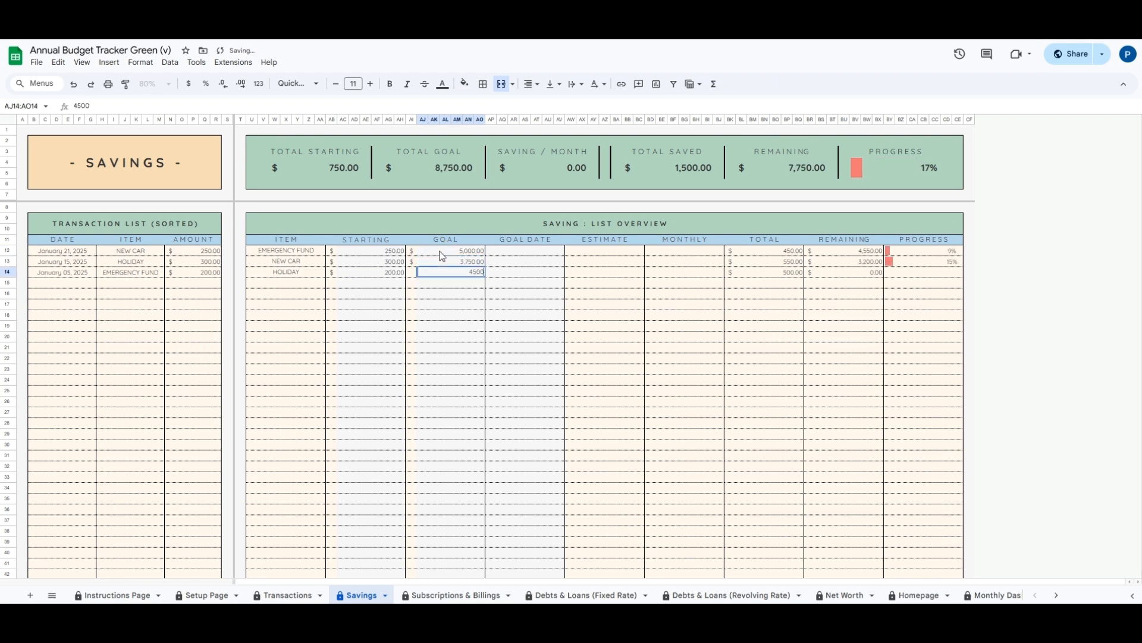
# Set the goal dates to May 18, 2027 for EMERGENCY FUND and July 19, 2028 for NEW CAR.
pyautogui.click(532, 252)
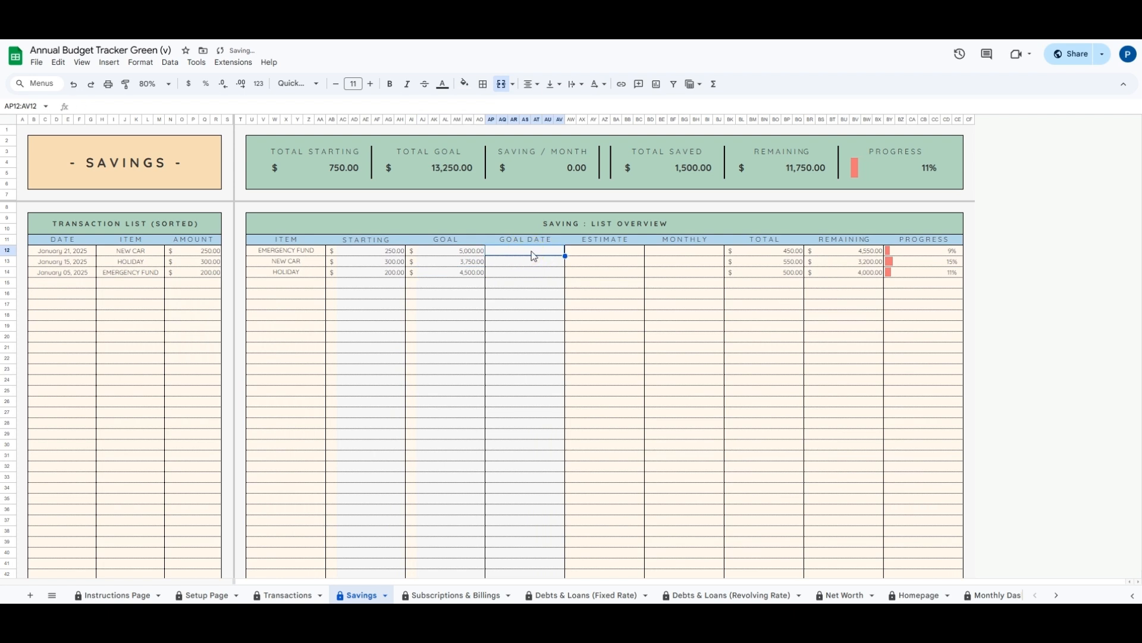
pyautogui.write('5/18')
pyautogui.write('/')
pyautogui.write('2027')
pyautogui.press('Return')
pyautogui.write('7/19/')
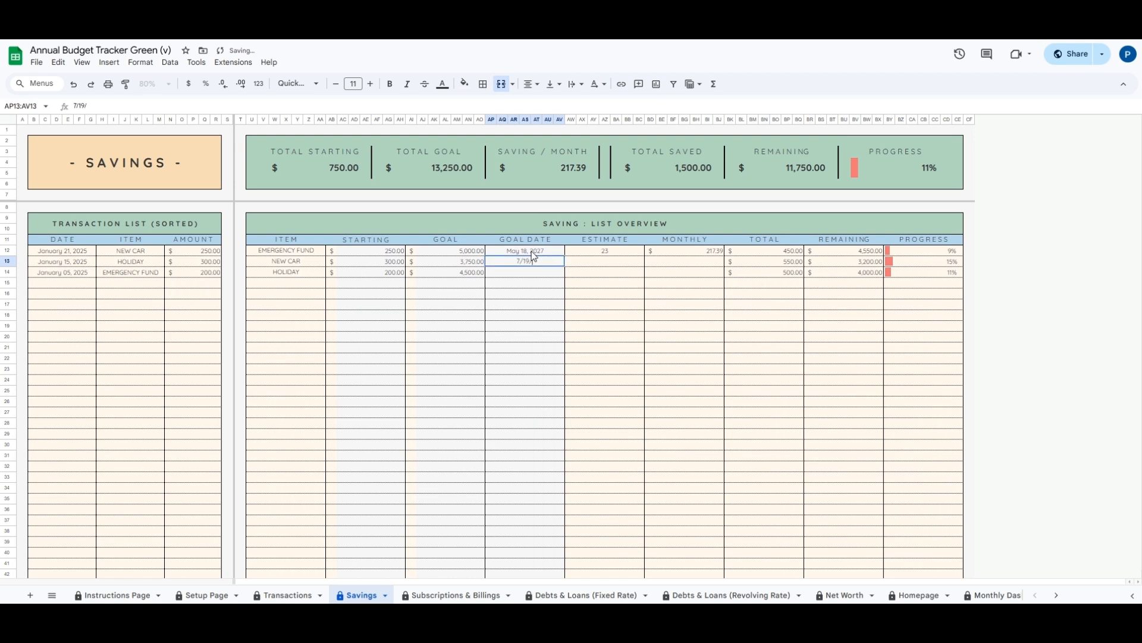
pyautogui.write('2028')
pyautogui.press('Return')
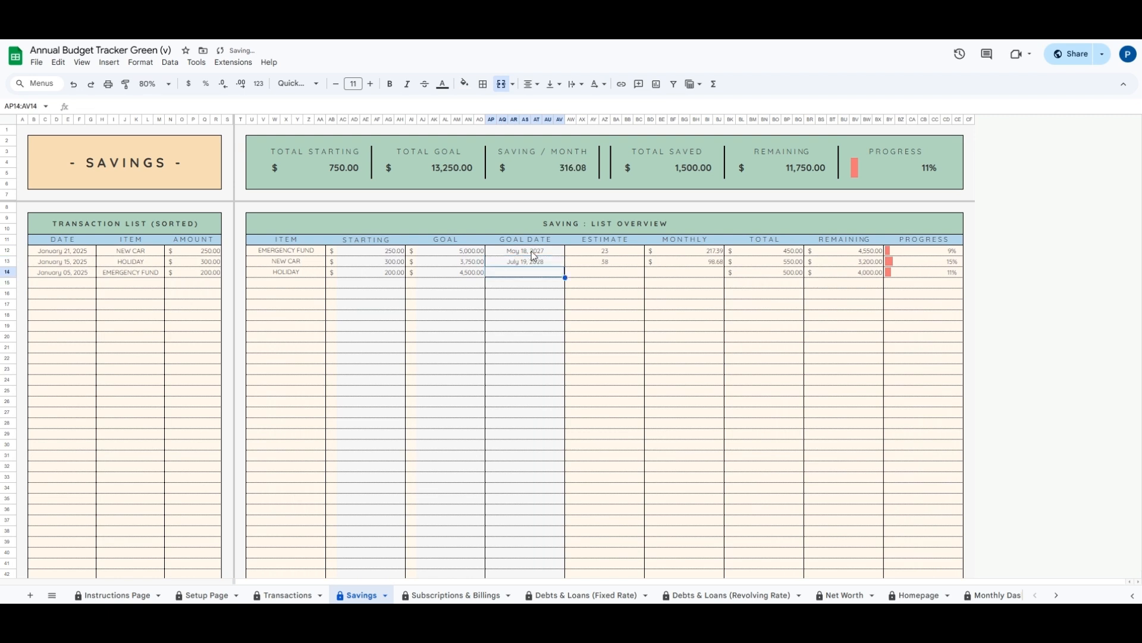
# Set the goal date for HOLIDAY to March 19, 2026.
pyautogui.write('3/19/26')
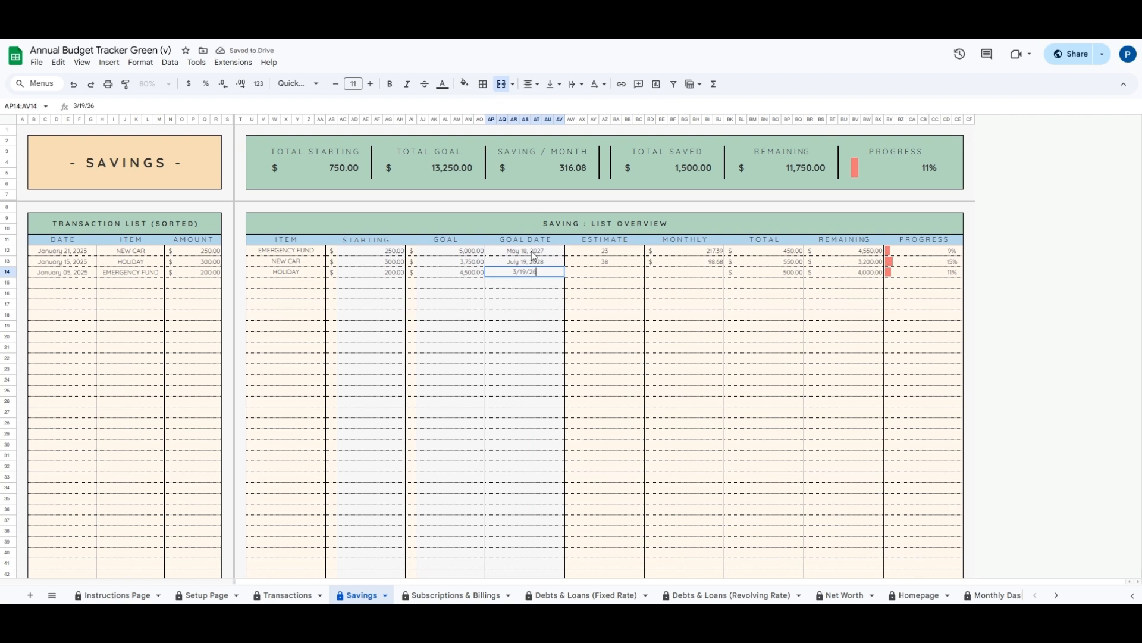
pyautogui.press('Return')
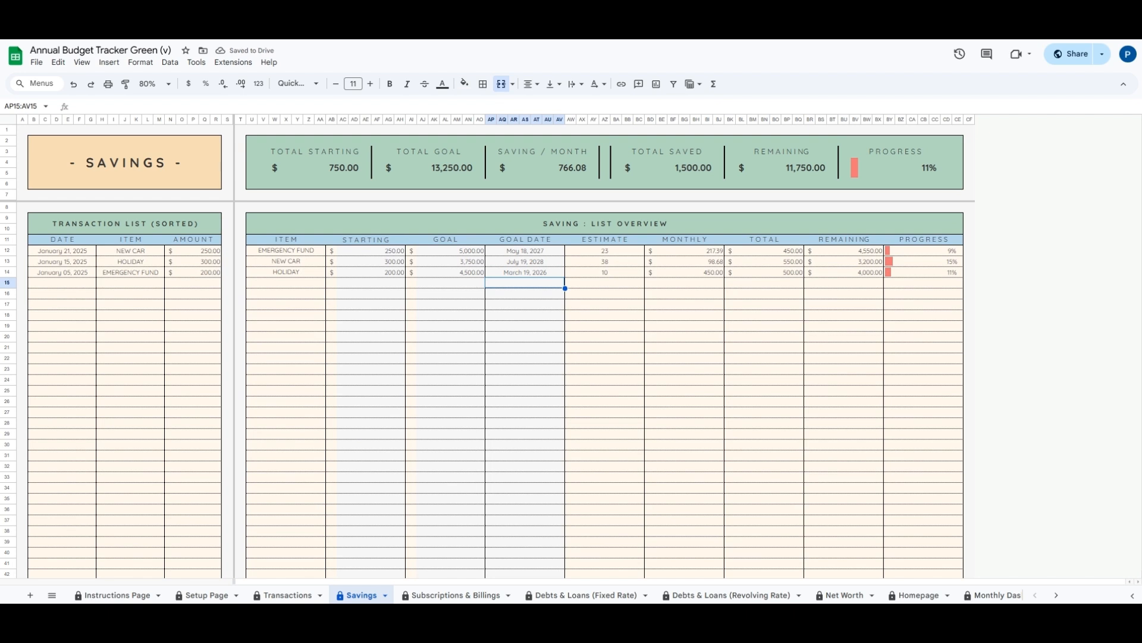
# On the Subscriptions & Billings sheet, set the status of both NETFLIX and SPOTIFY to Active.
pyautogui.click(461, 595)
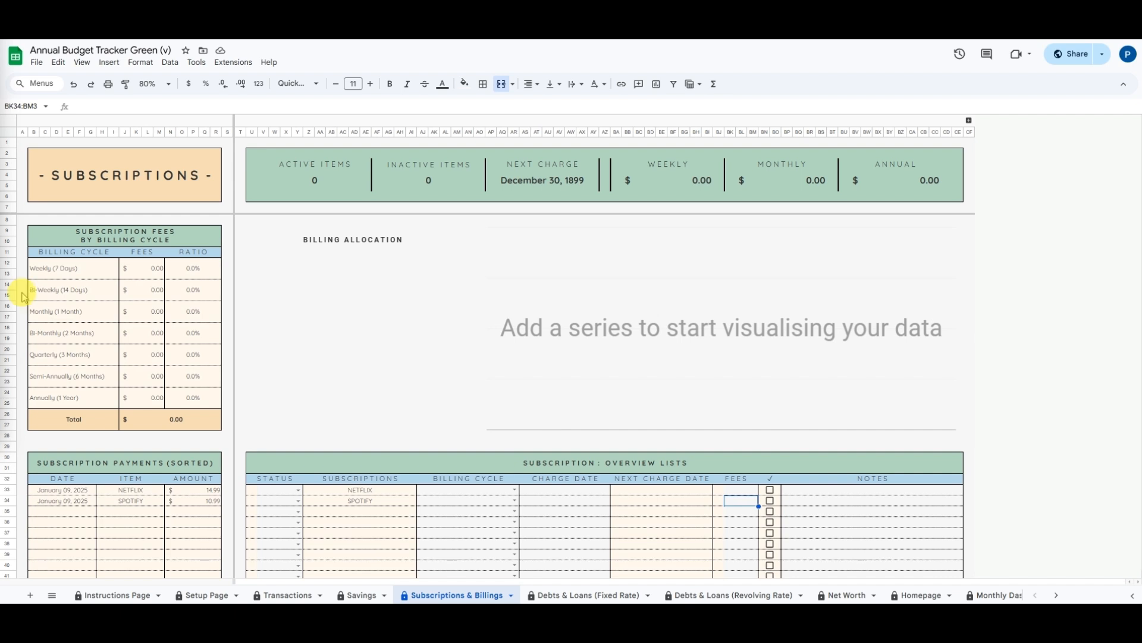
pyautogui.scroll(-5, 368, 405)
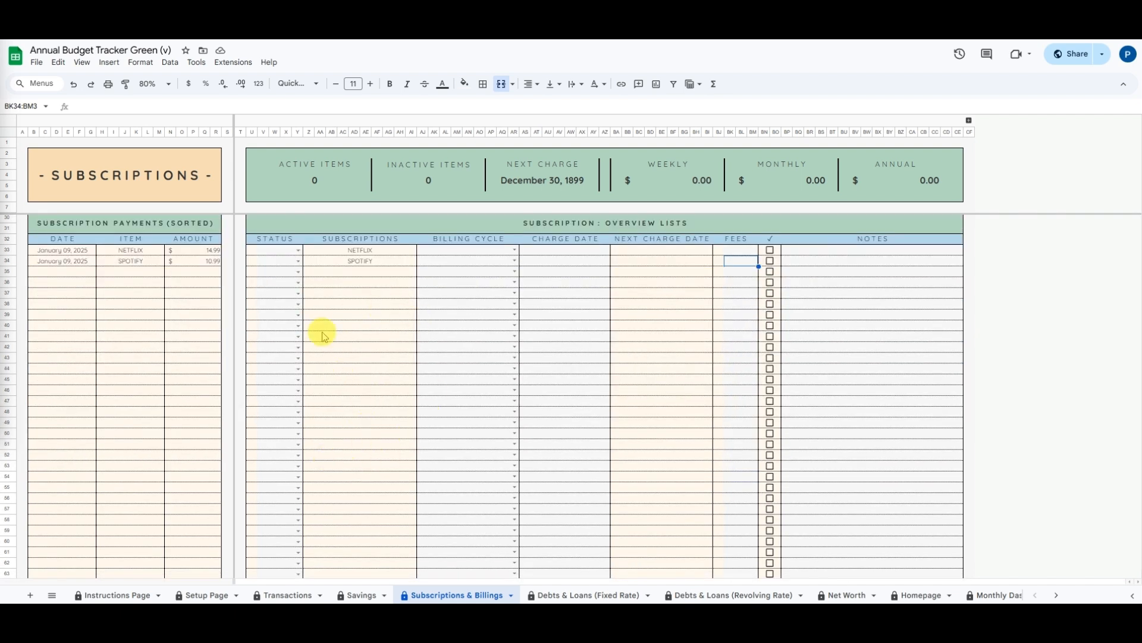
pyautogui.scroll(3, 395, 339)
pyautogui.click(391, 348)
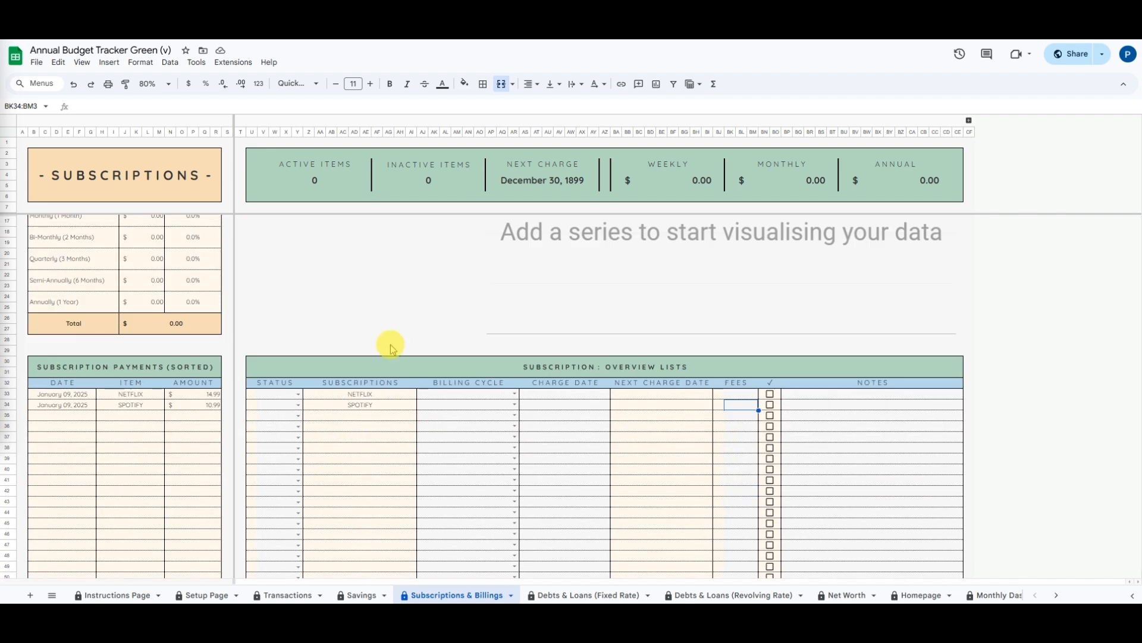
pyautogui.click(299, 394)
pyautogui.click(285, 421)
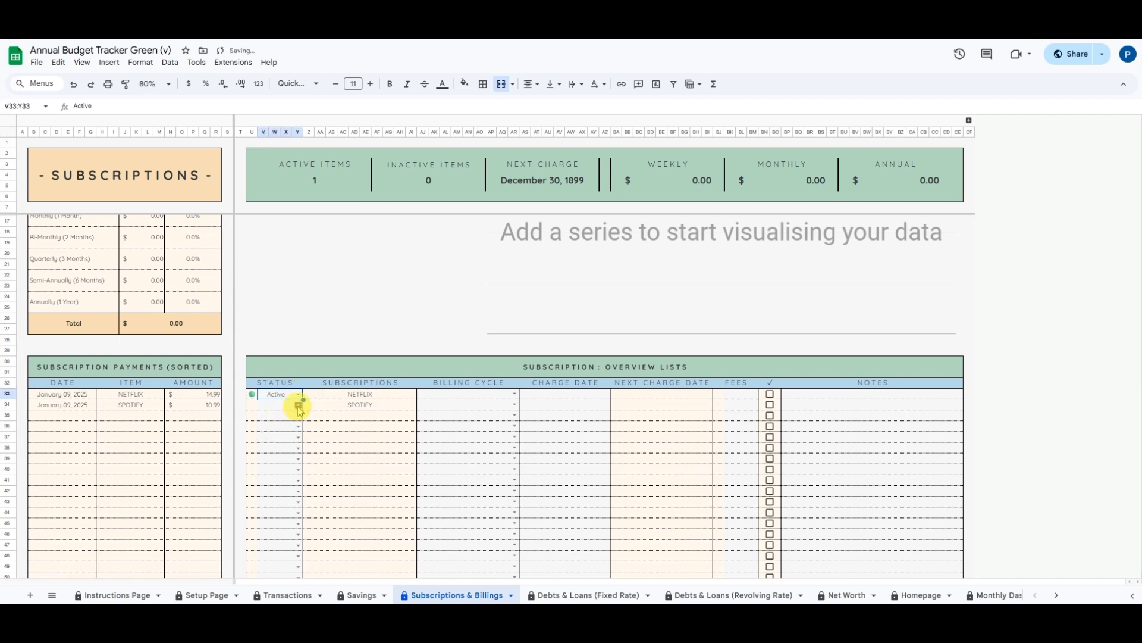
pyautogui.click(298, 405)
pyautogui.click(276, 432)
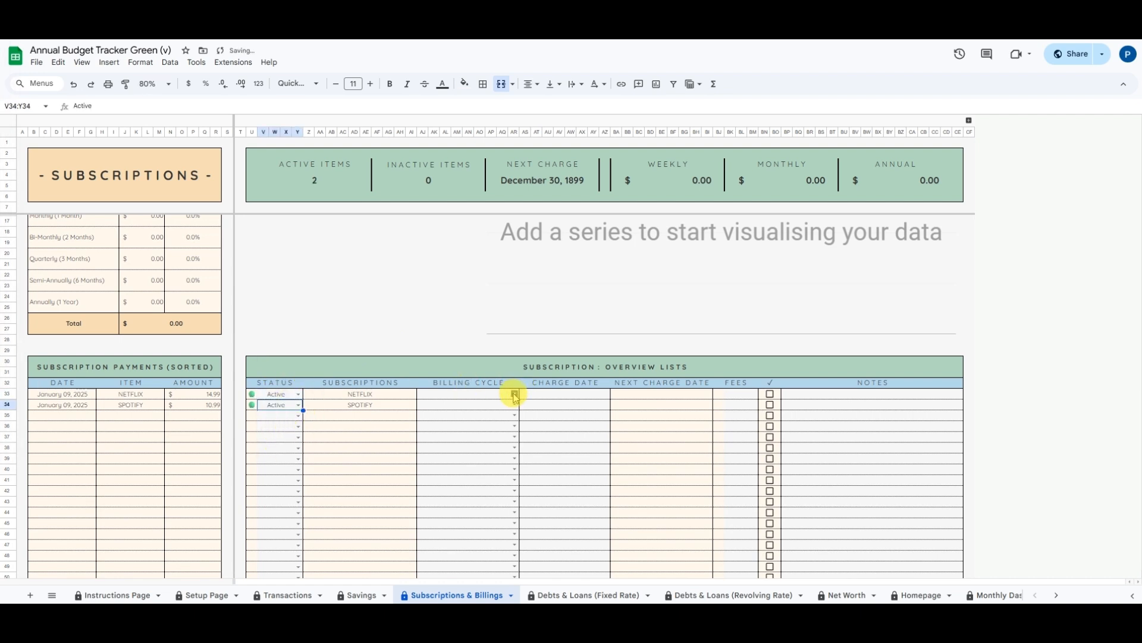